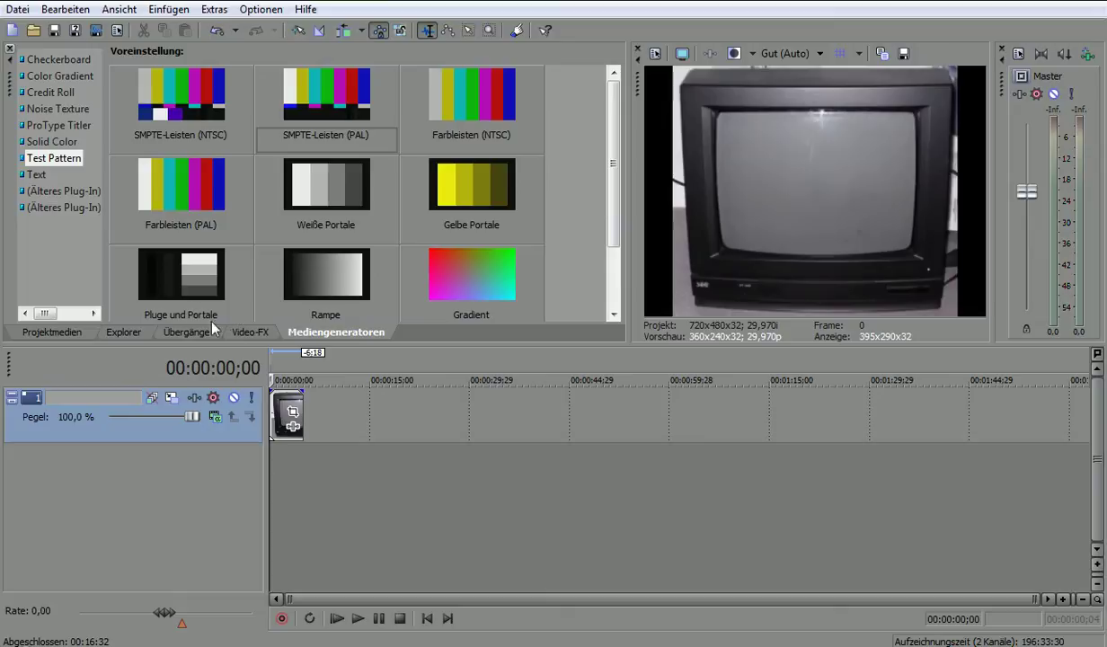
- Look through the TV Simulator video effect presets and the Test Pattern media generator presets
left_click(251, 332)
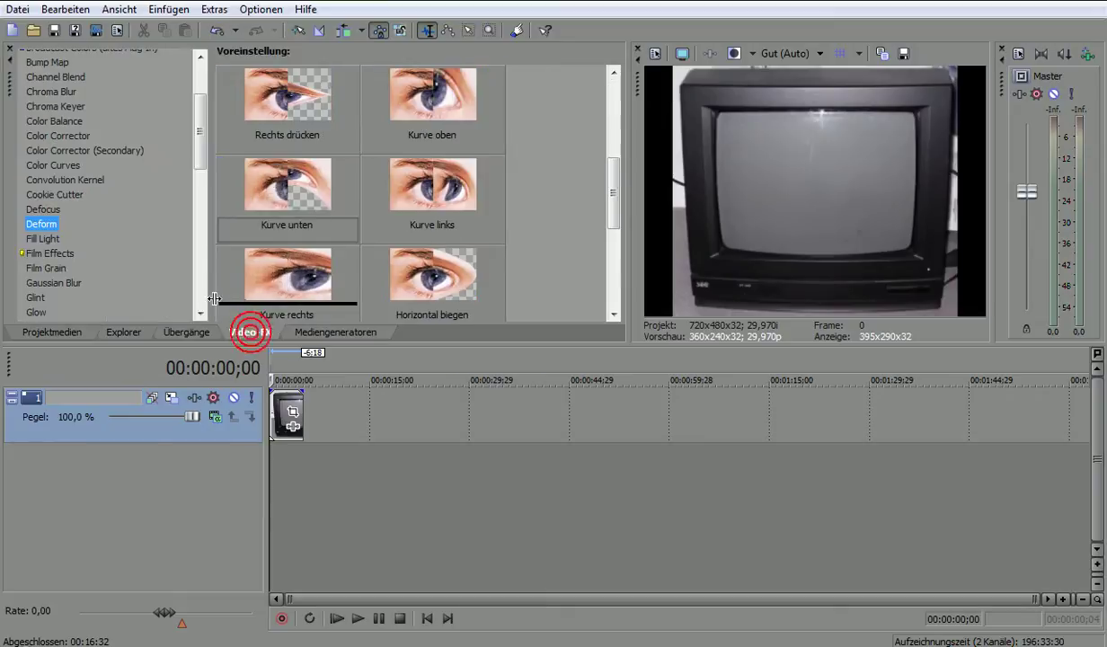
mouse_move(199, 155)
left_mouse_down()
mouse_move(197, 122)
mouse_move(198, 151)
left_mouse_up()
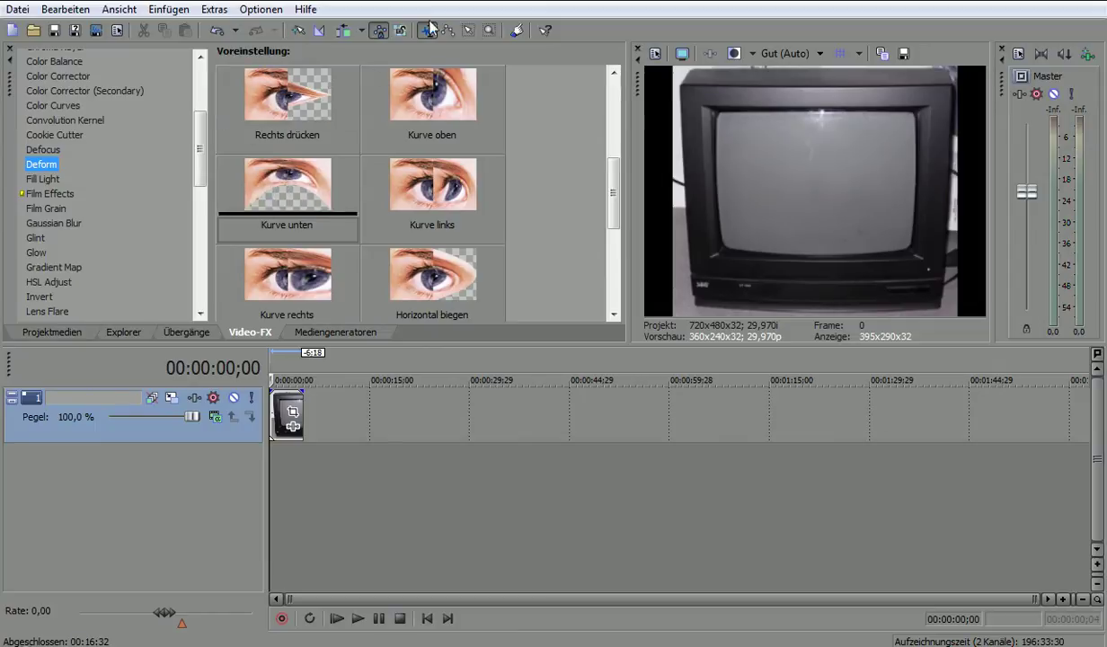
left_click_drag(611, 175, 596, 213)
left_click_drag(199, 151, 181, 304)
left_click(72, 281)
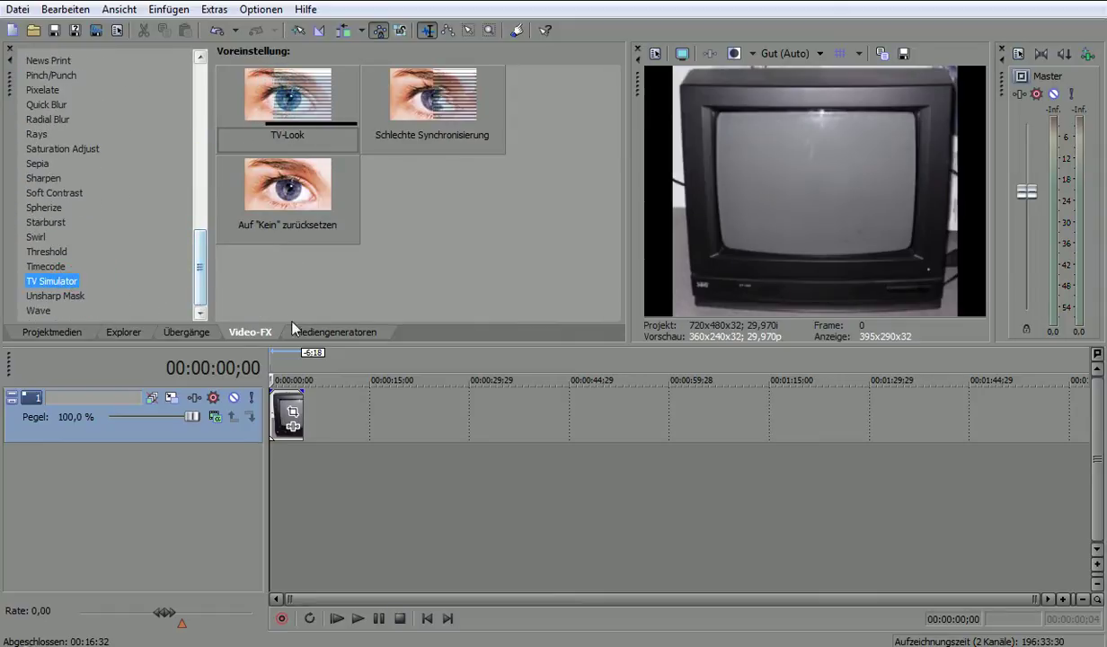
left_click(326, 333)
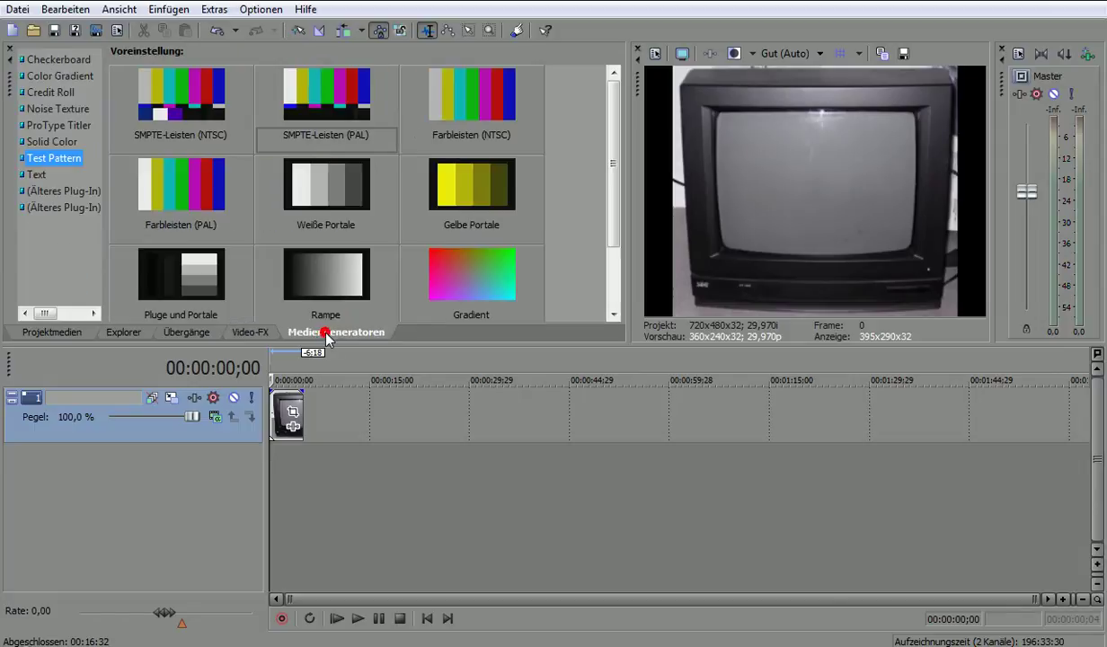
left_click(47, 164)
- Open Event-Panorama/Cropping for the TV picture on the timeline and enable its mask
left_click(280, 412)
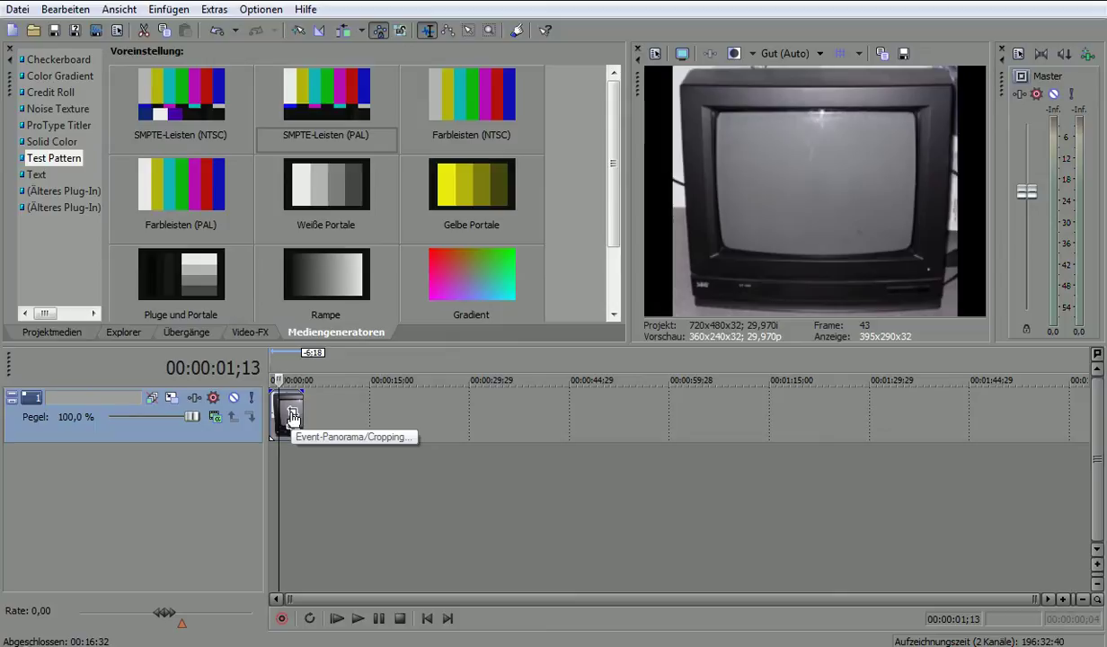
left_click(292, 415)
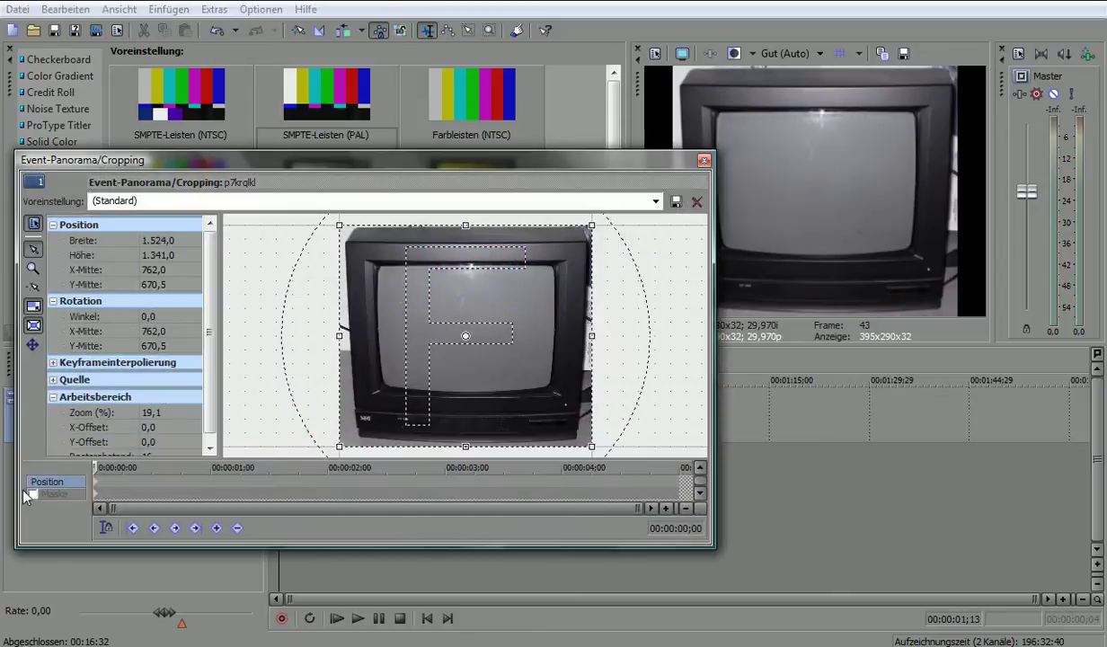
left_click(45, 493)
left_click(34, 493)
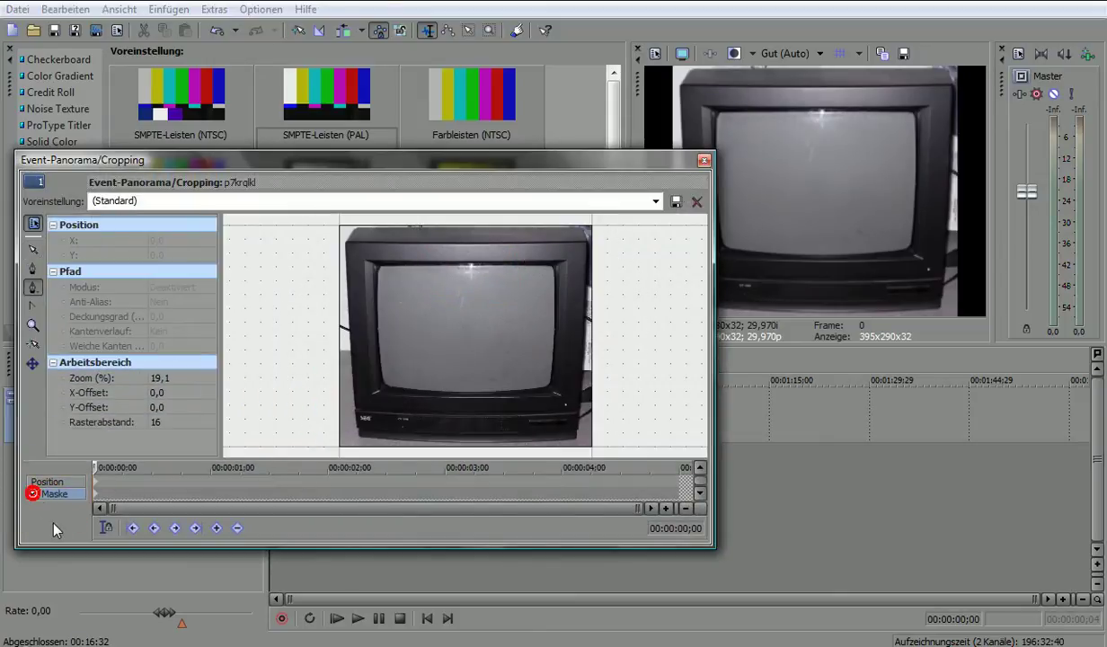
- Place mask anchors at the TV screen's upper-left (about 249, 257), lower-left (270, 963) and lower-right (1259, 979) corners, curving the path at the lower corners
left_click(32, 267)
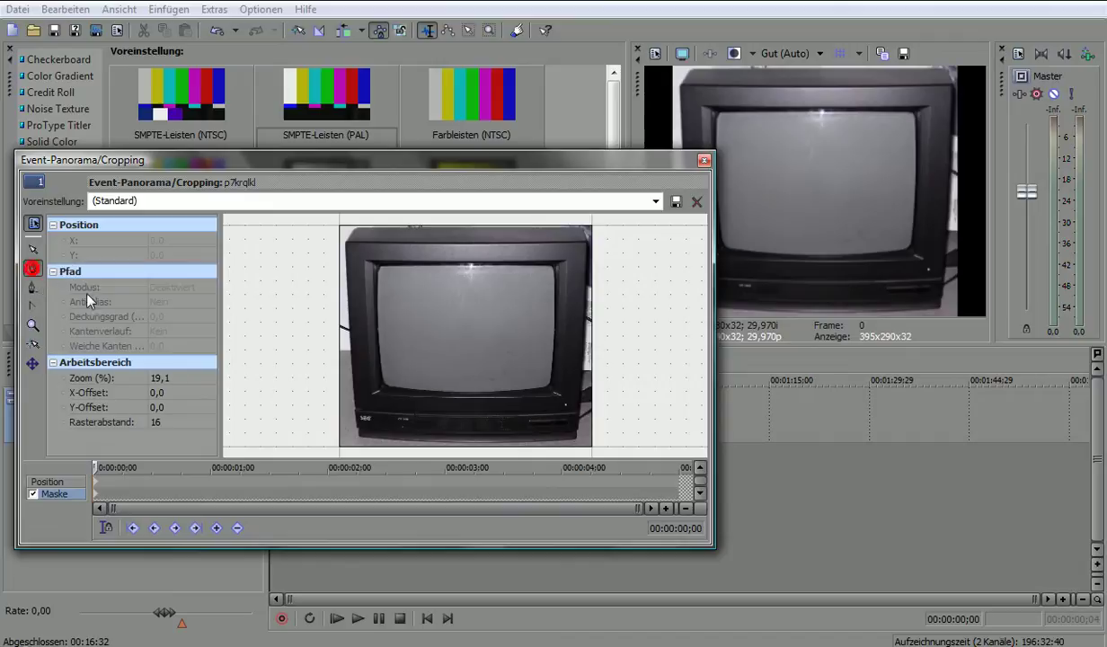
left_click(380, 270)
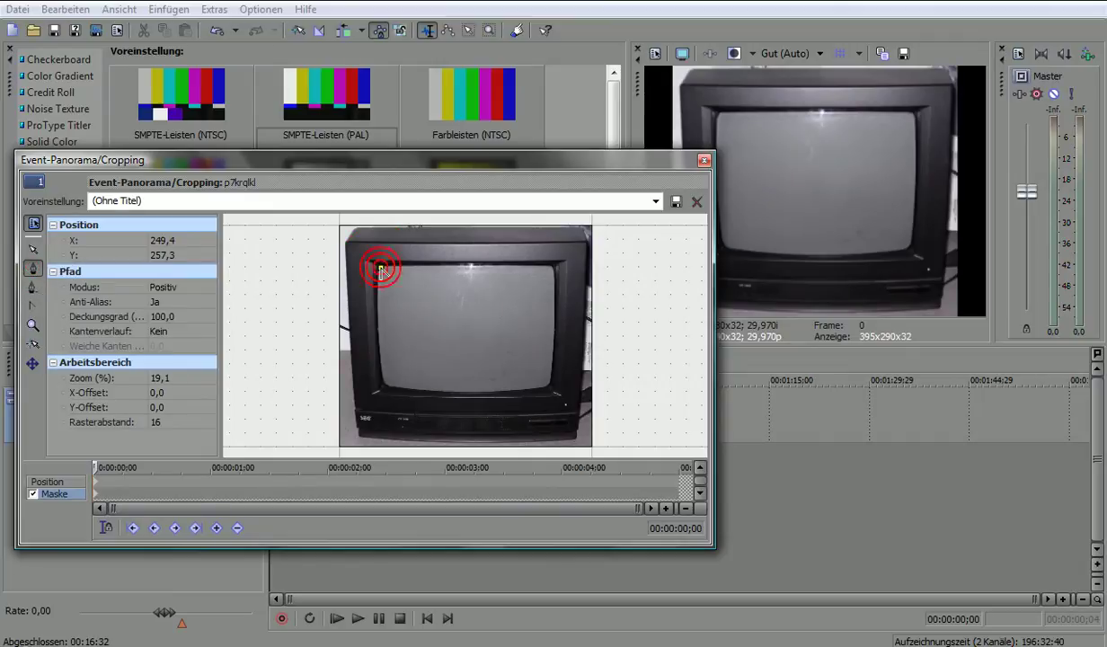
left_click(383, 387)
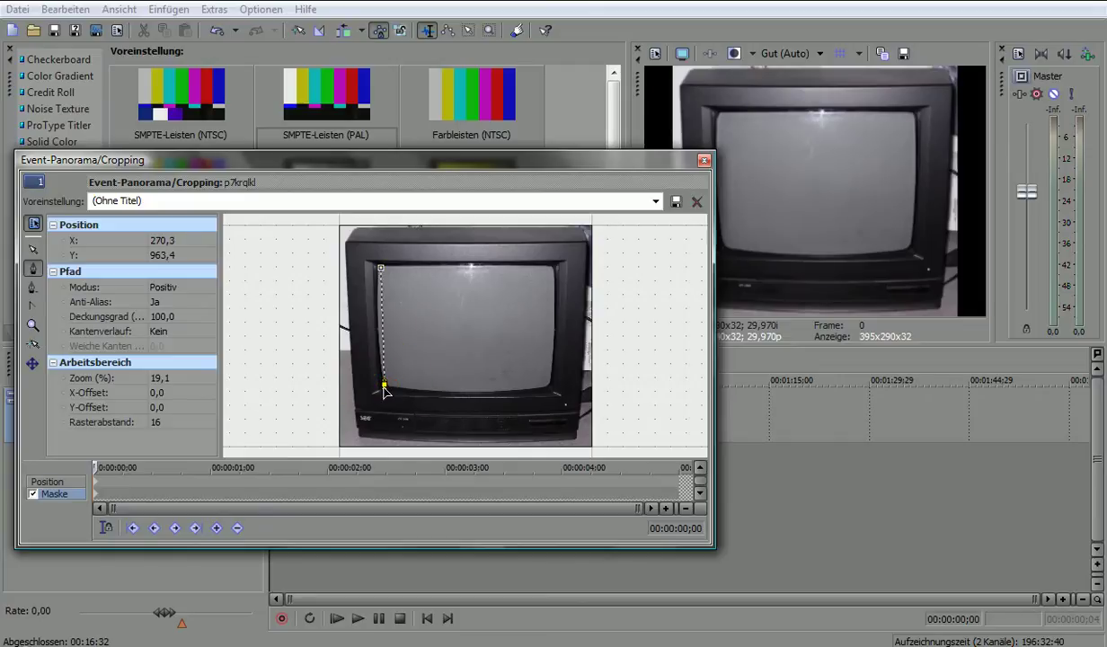
left_click_drag(386, 396, 392, 406)
mouse_move(547, 392)
left_mouse_down()
mouse_move(520, 383)
mouse_move(517, 399)
mouse_move(454, 399)
mouse_move(555, 391)
left_mouse_up()
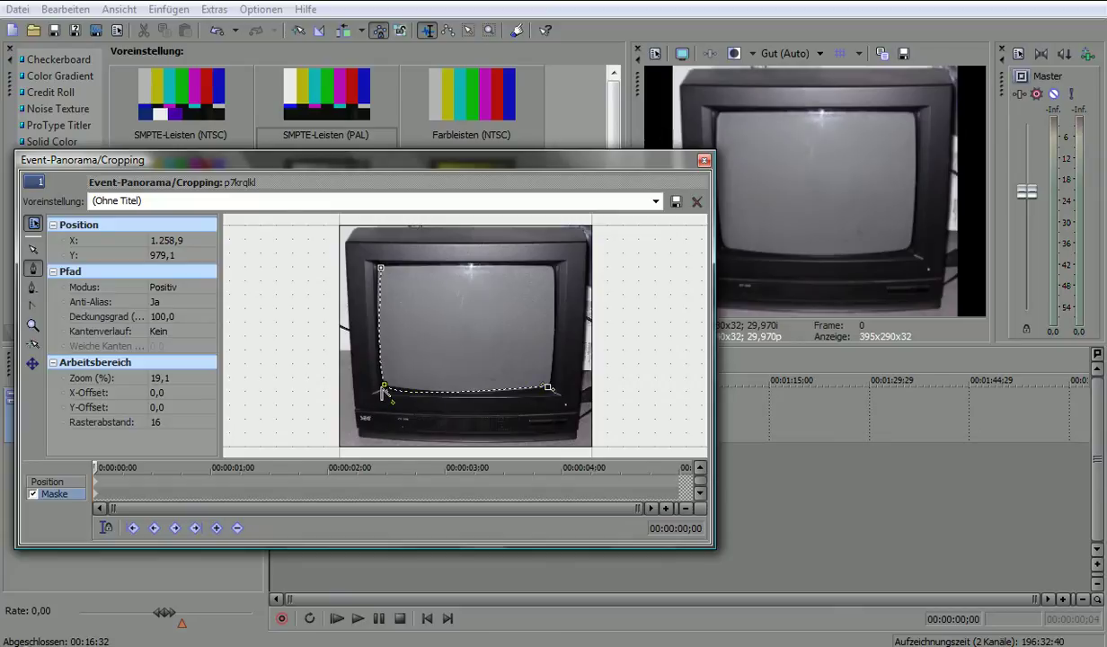
left_click_drag(393, 407, 388, 399)
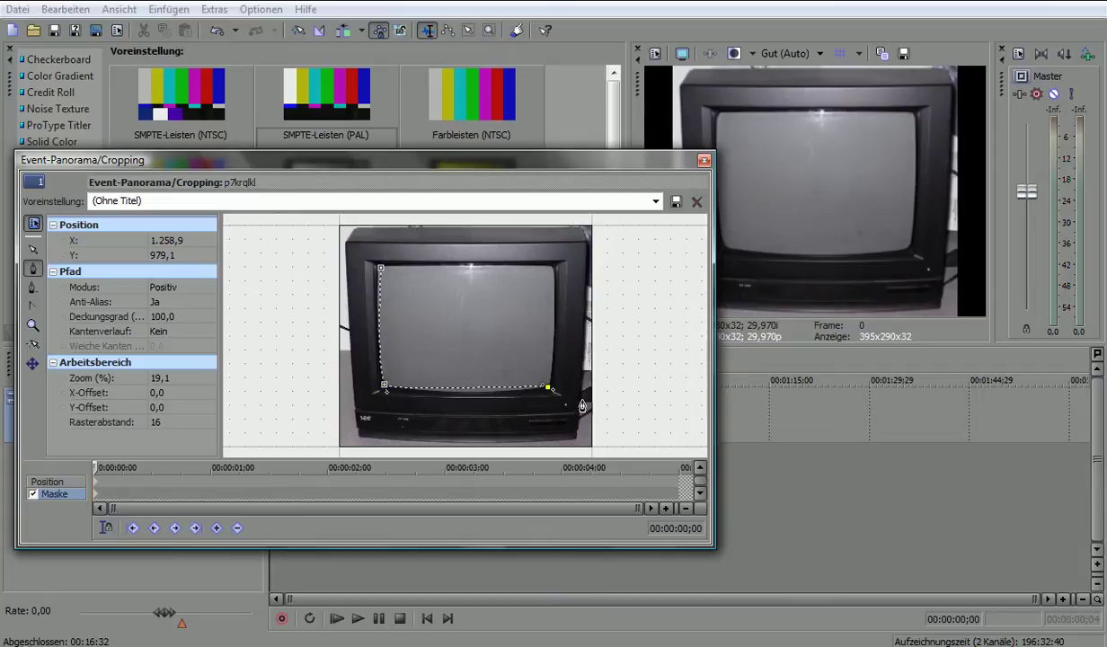
left_click_drag(555, 396, 562, 390)
left_click(543, 389)
left_click_drag(534, 384, 558, 384)
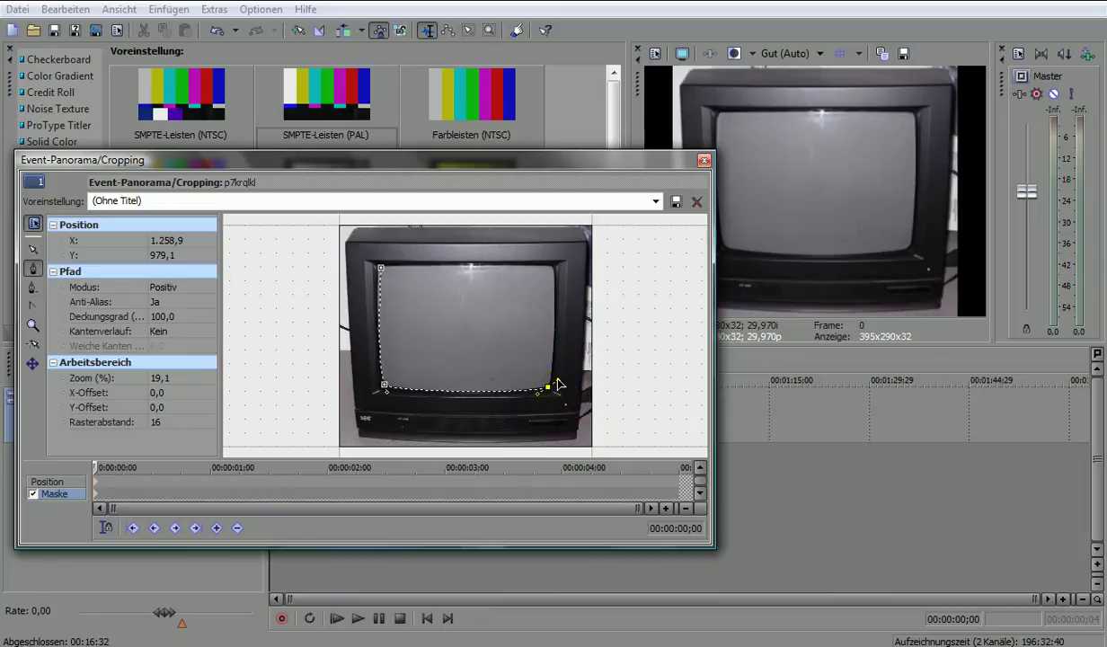
- Add the upper-right anchor, close the mask path around the TV screen, and set its mode to Negativ
left_click(551, 269)
left_click(381, 272)
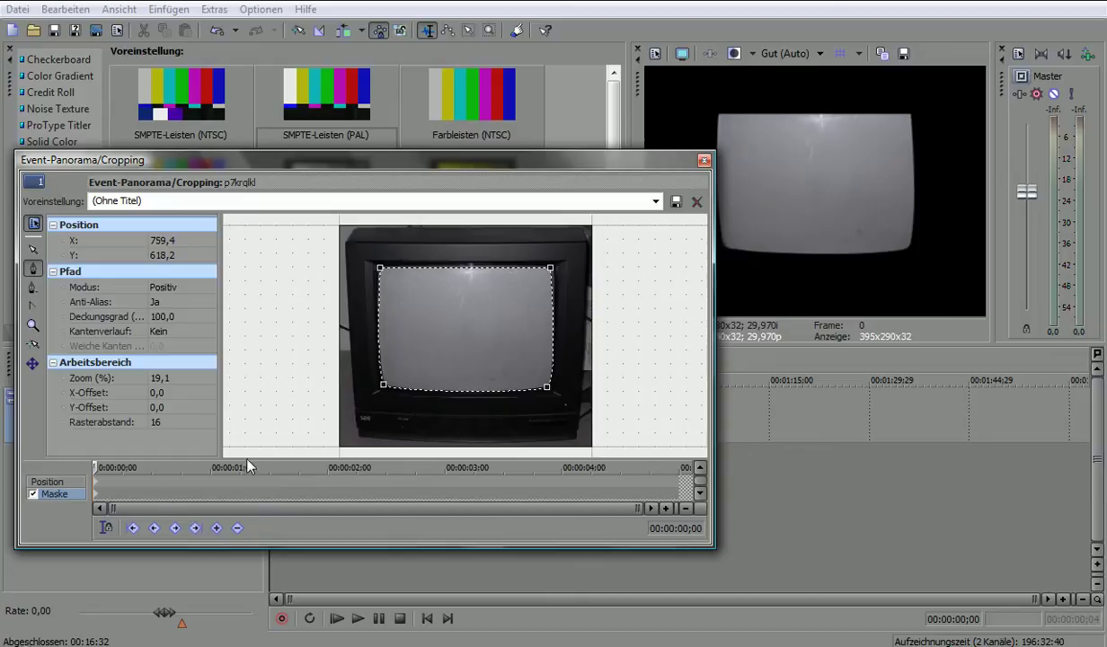
left_click(160, 286)
left_click(174, 309)
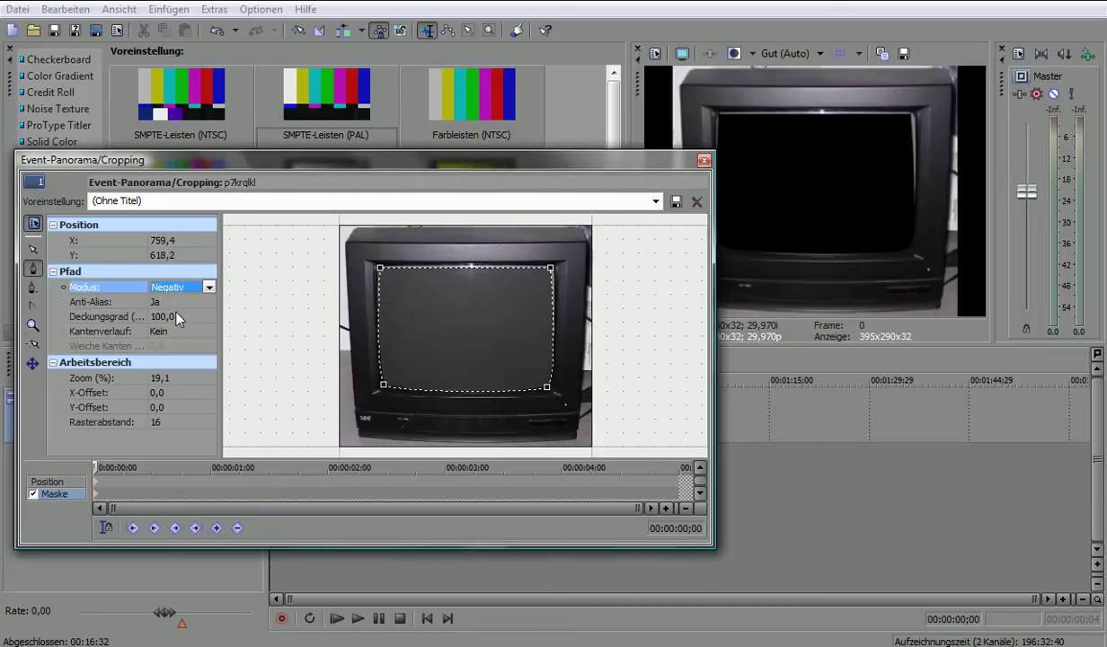
- Move the mask's upper-right anchor to about 1301, 247 and its upper-left anchor to about 229, 242 to cover the screen corners
left_click(33, 249)
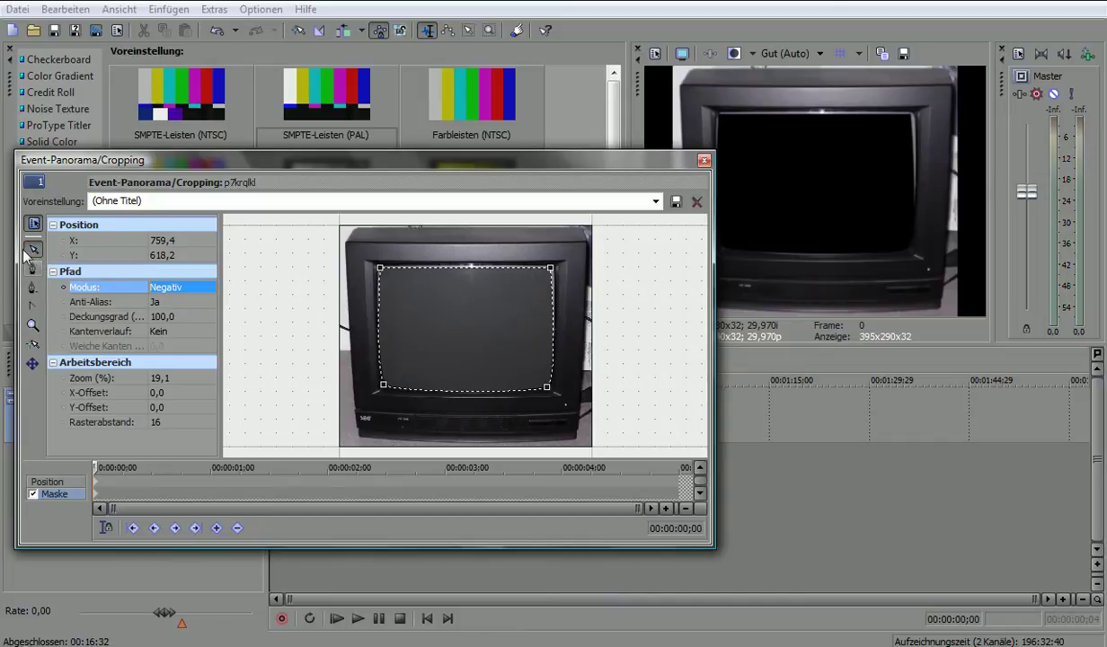
left_click(291, 292)
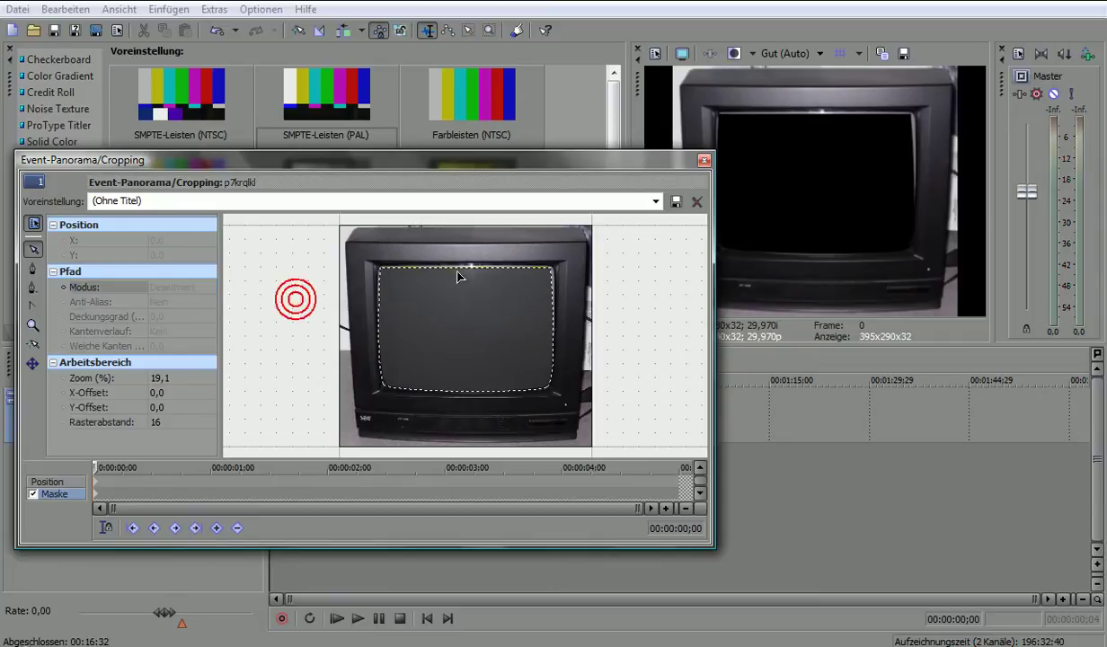
left_click(551, 268)
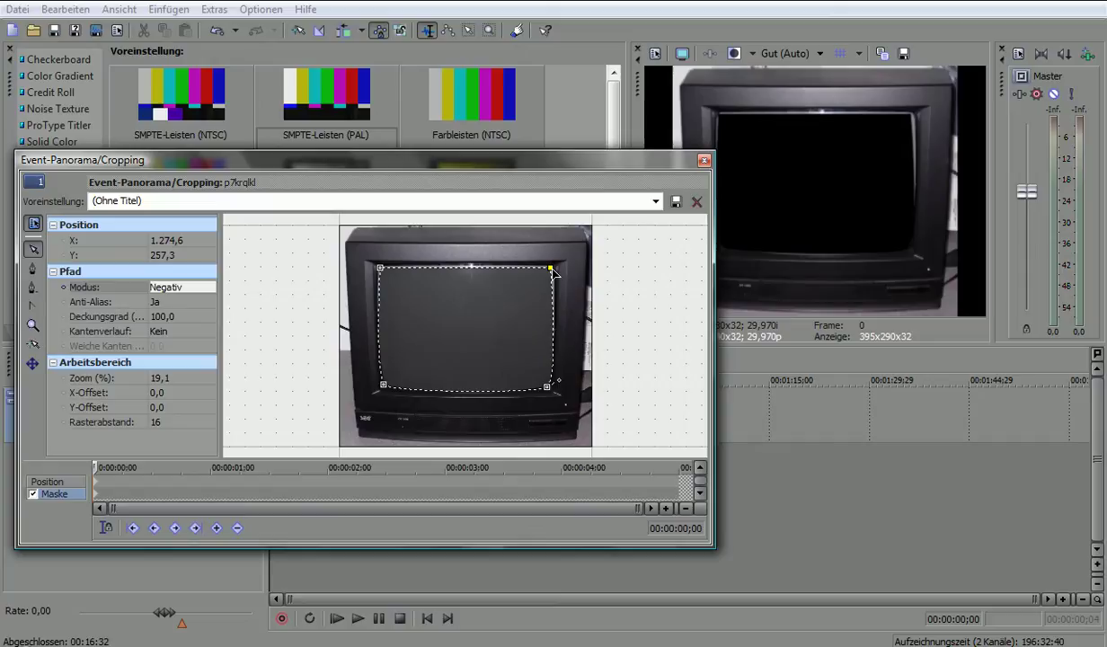
left_click_drag(551, 269, 555, 267)
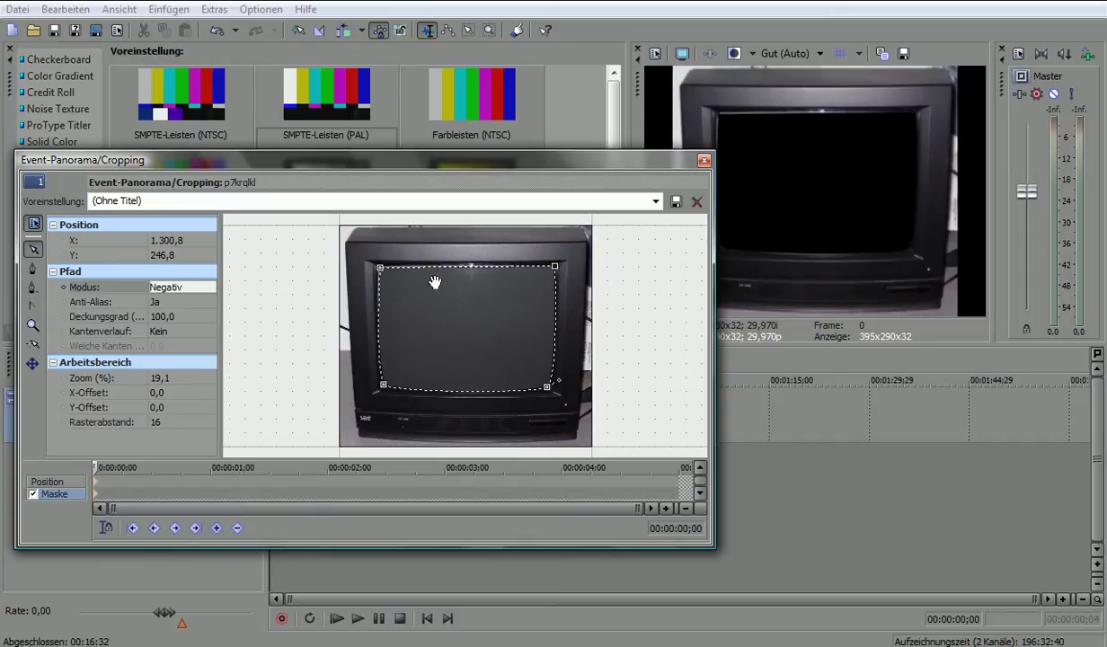
left_click_drag(380, 267, 380, 267)
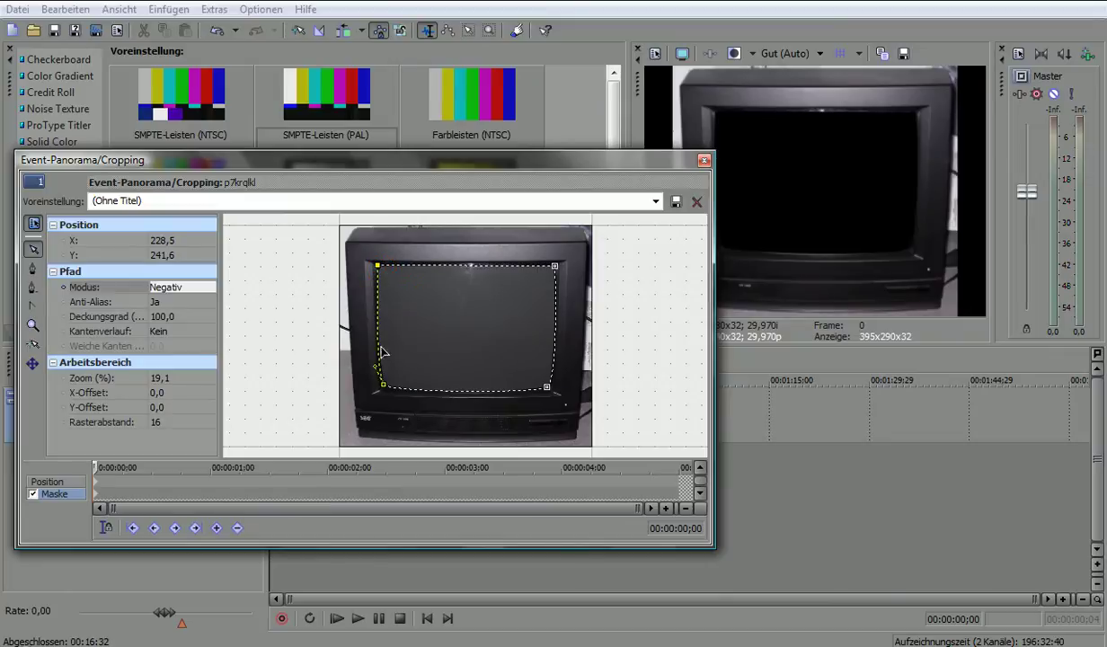
left_click(474, 266)
left_click(384, 274)
left_click_drag(452, 303, 447, 313)
left_click(464, 269)
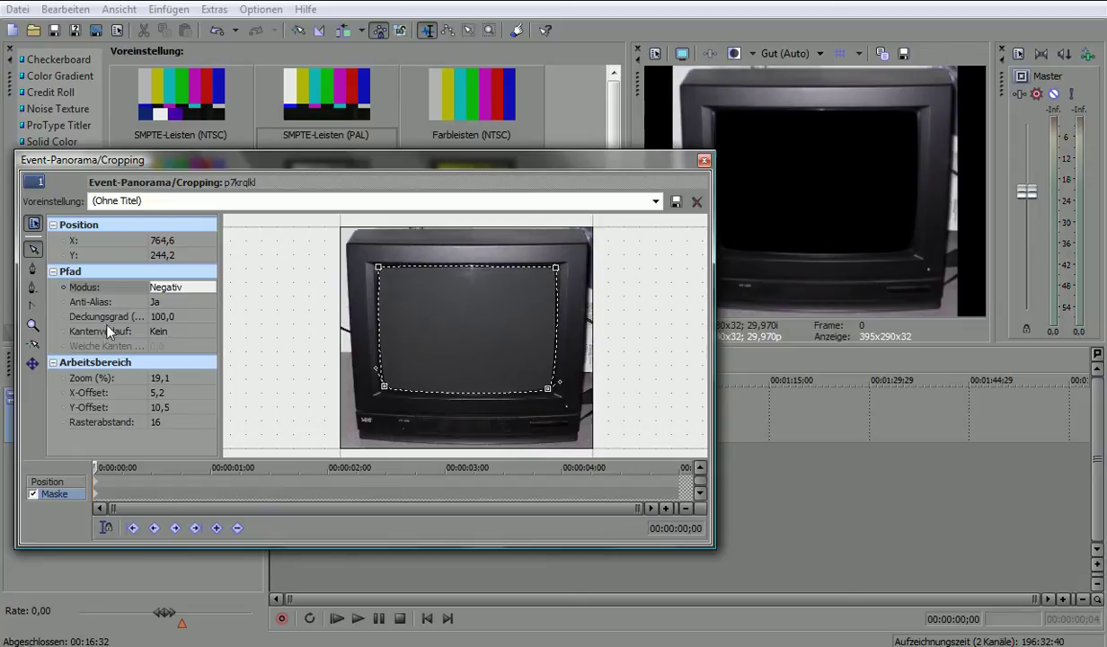
- Try the Ein edge feathering on the mask with different soft-edge amounts
left_click(161, 331)
left_click(161, 347)
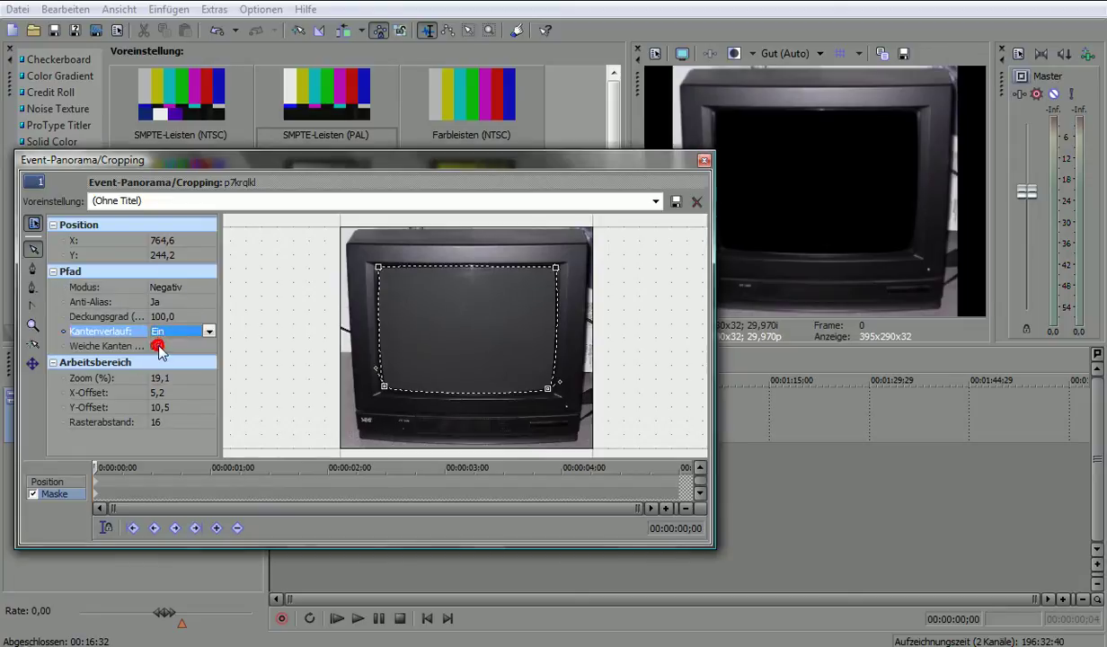
left_click(183, 346)
left_click(196, 342)
left_click(197, 342)
left_click(196, 349)
left_click(197, 350)
- Set the mask's Kantenverlauf to Aus and close the cropping window
left_click(166, 332)
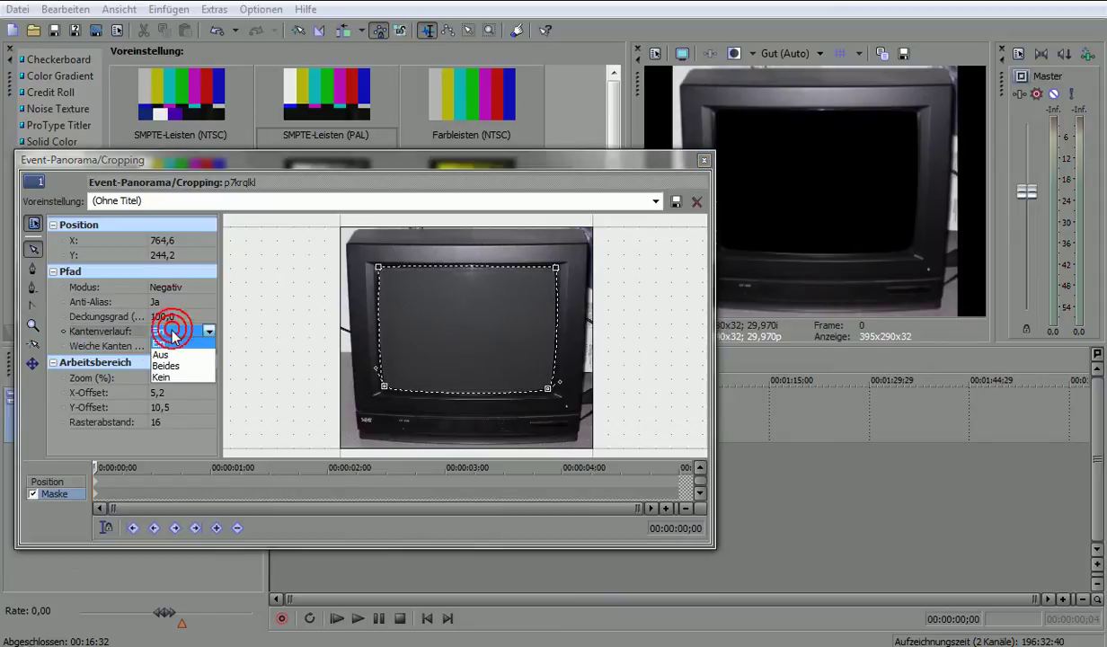
left_click(168, 354)
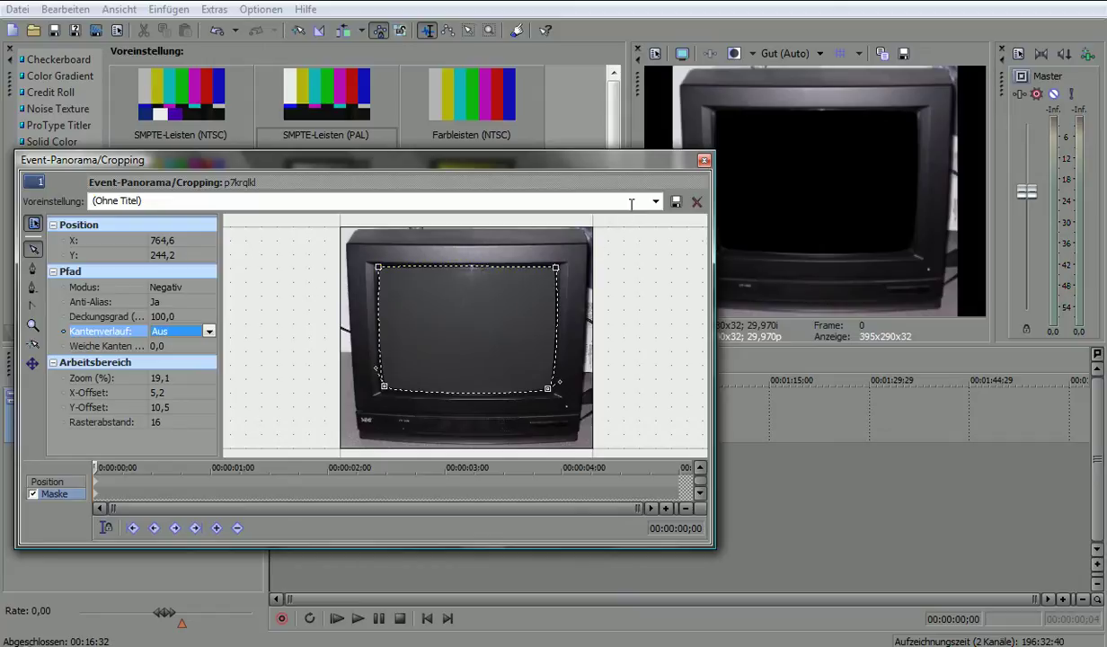
left_click(704, 160)
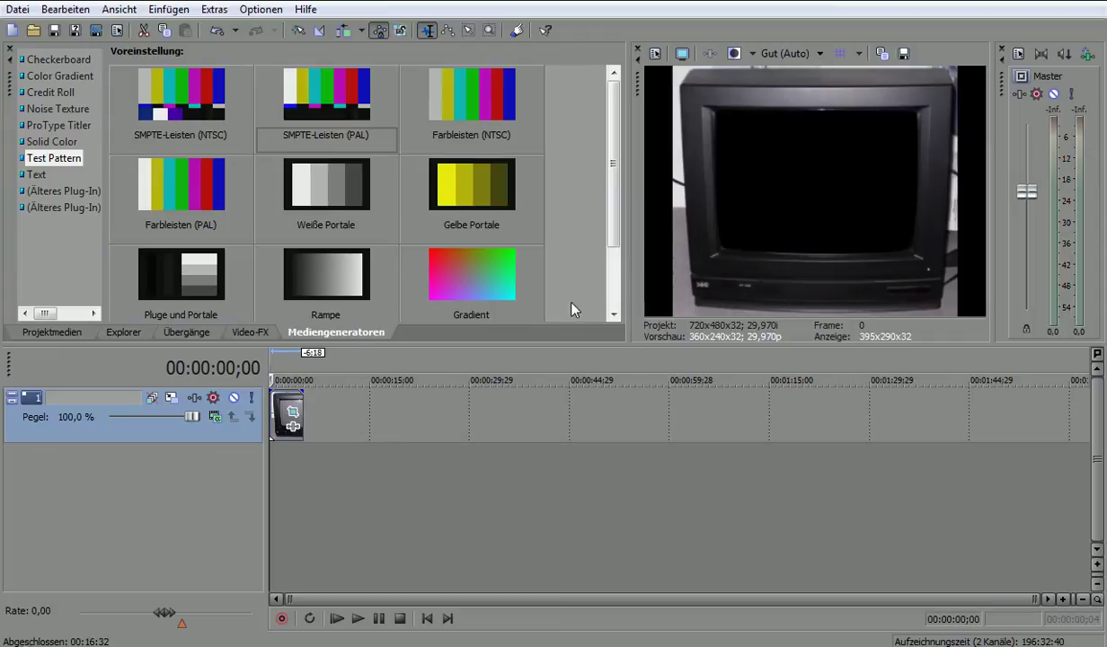
left_click(305, 477)
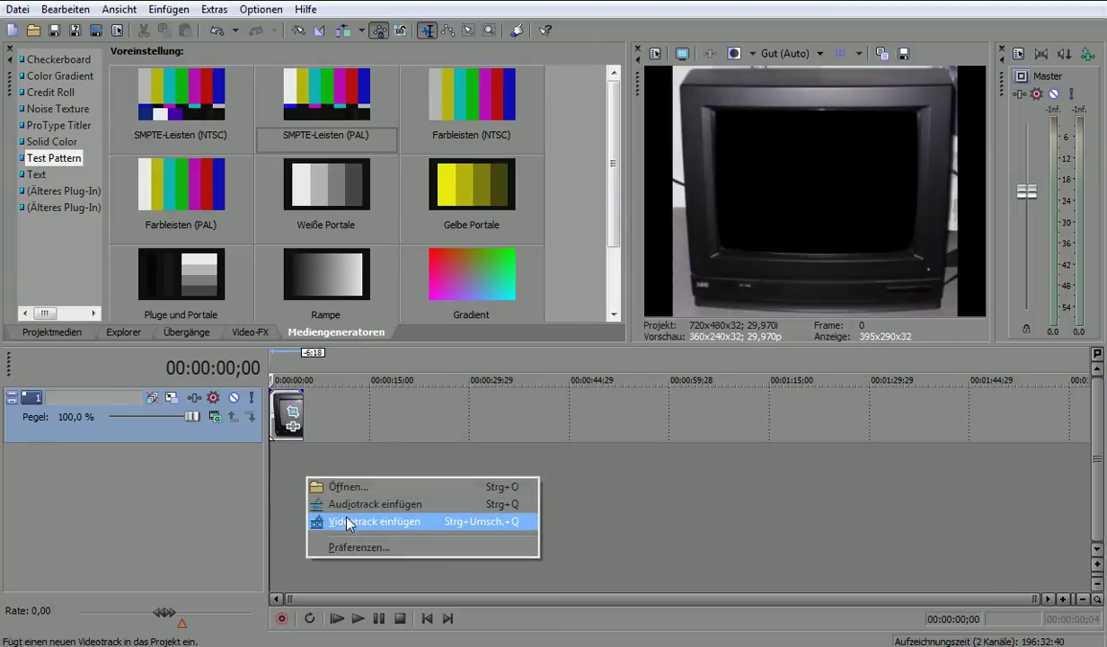
left_click(346, 520)
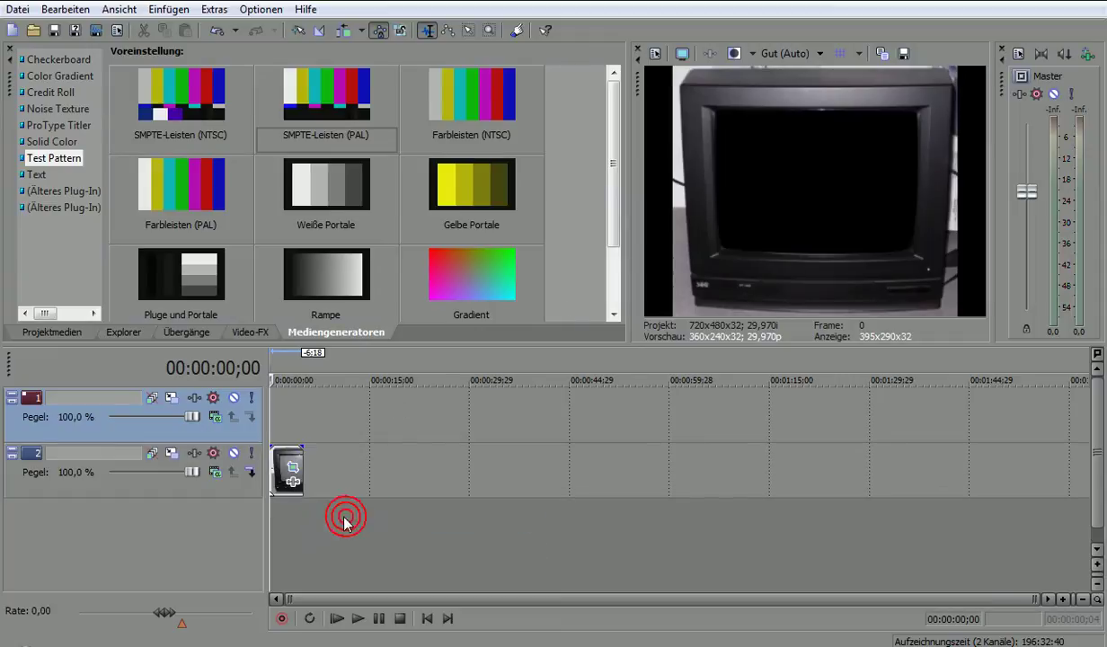
left_click(279, 456)
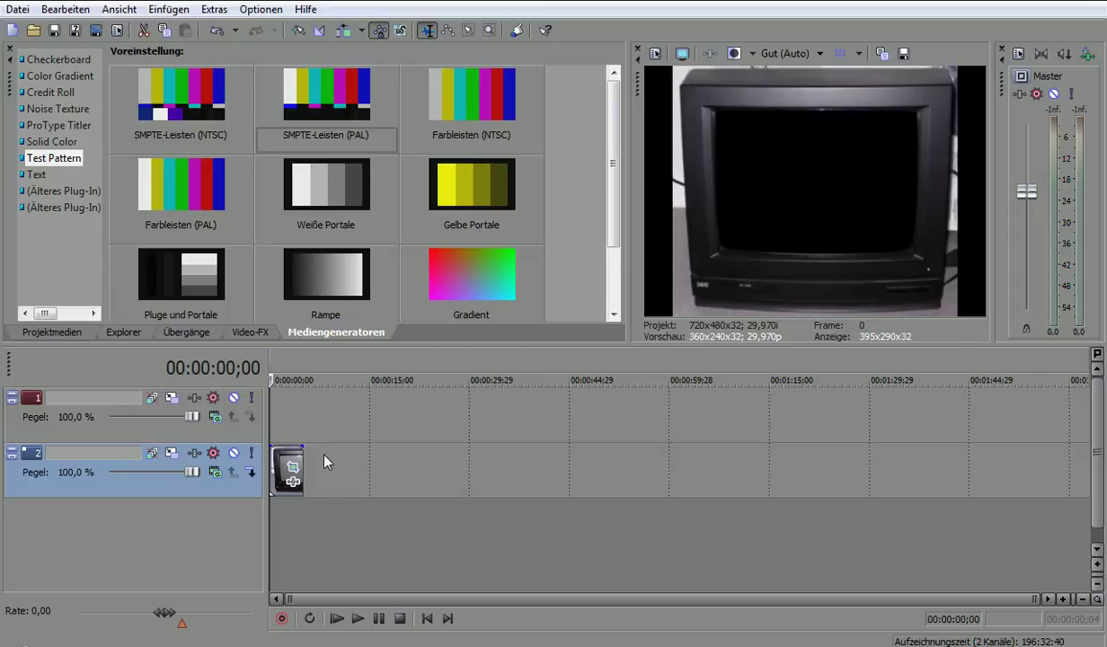
key("ctrl+z")
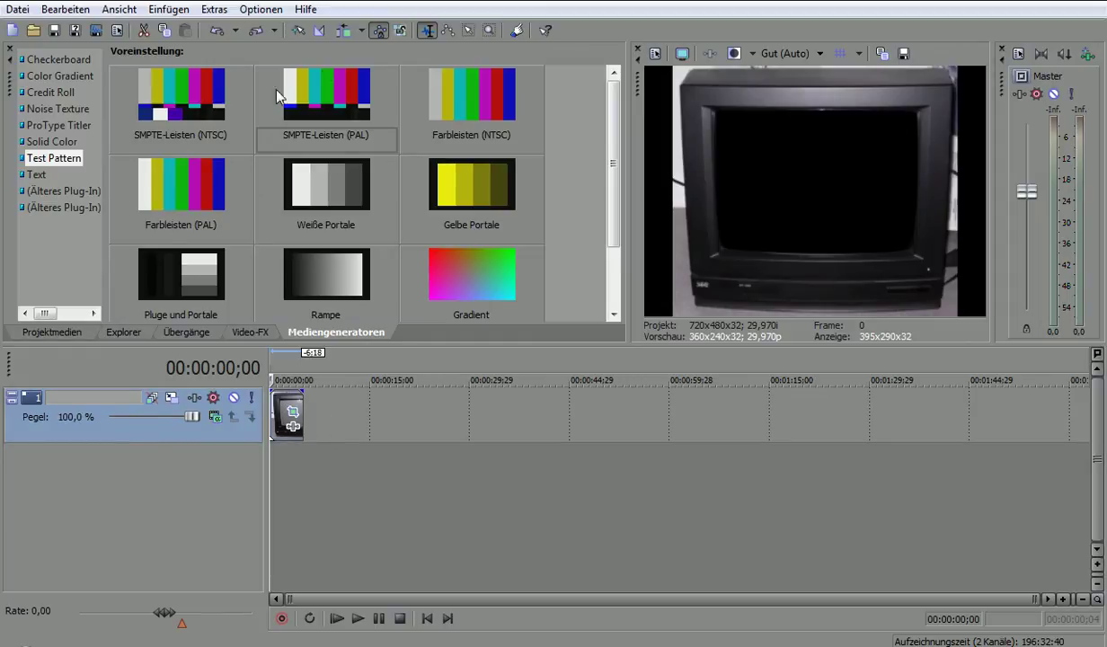
- Add the SMPTE-Leisten (PAL) test pattern on a new track beneath the TV picture, keeping the generator's settings
left_click(310, 93)
left_click_drag(310, 93, 259, 473)
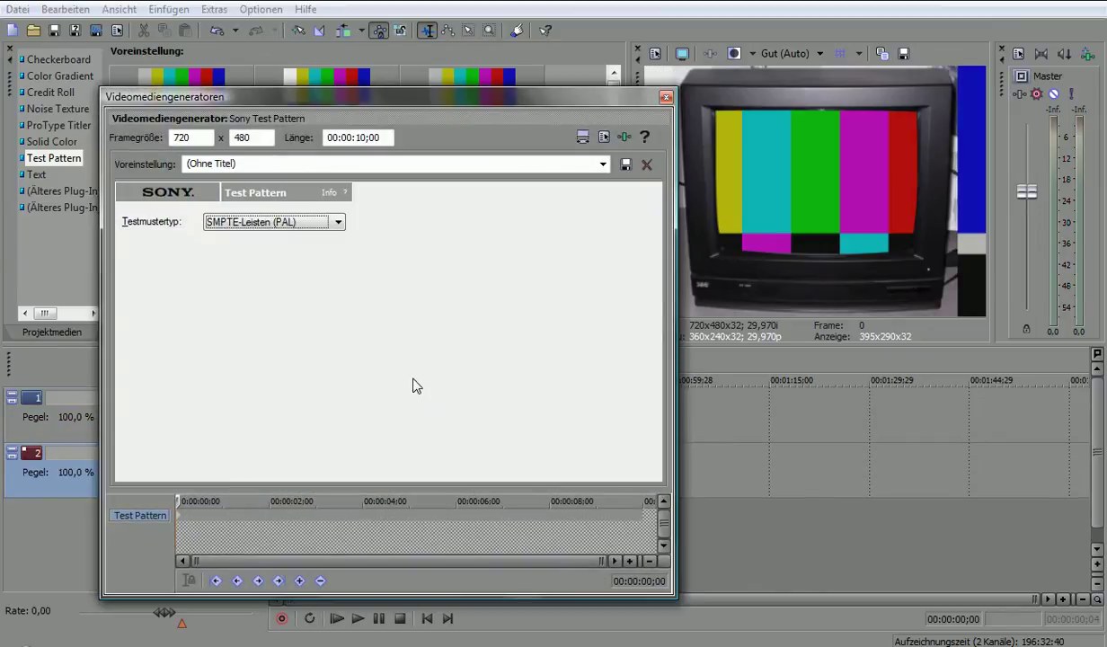
left_click(666, 96)
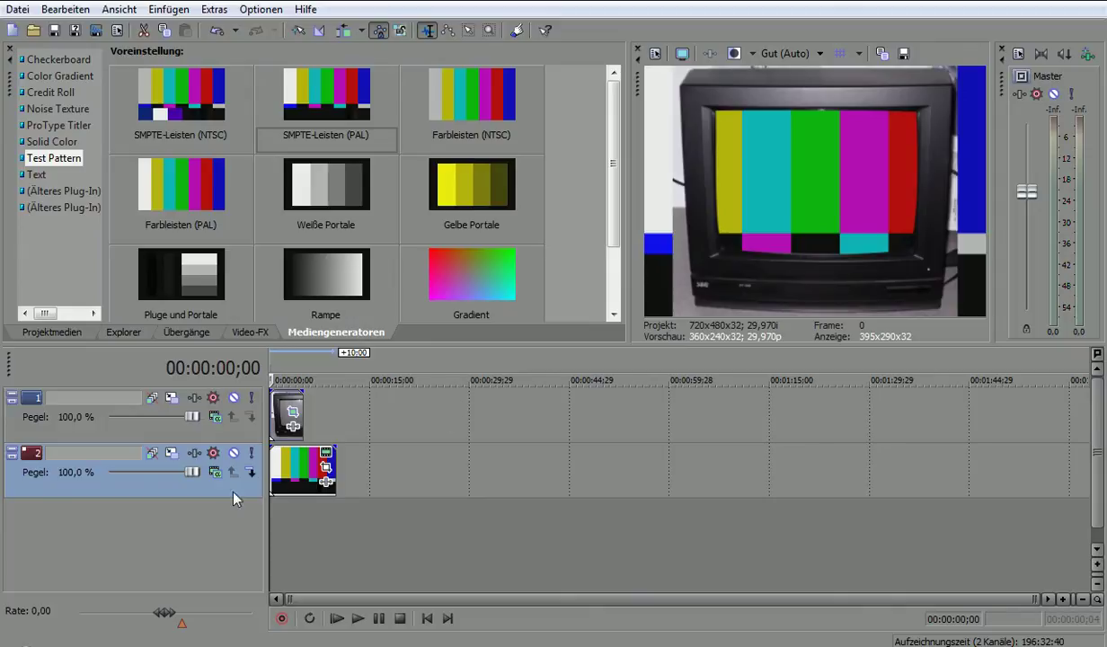
- Resize track 2 with Trackanimation to about 434 × 400 and position it at about X -4, Y -25 behind the TV screen opening
left_click(171, 454)
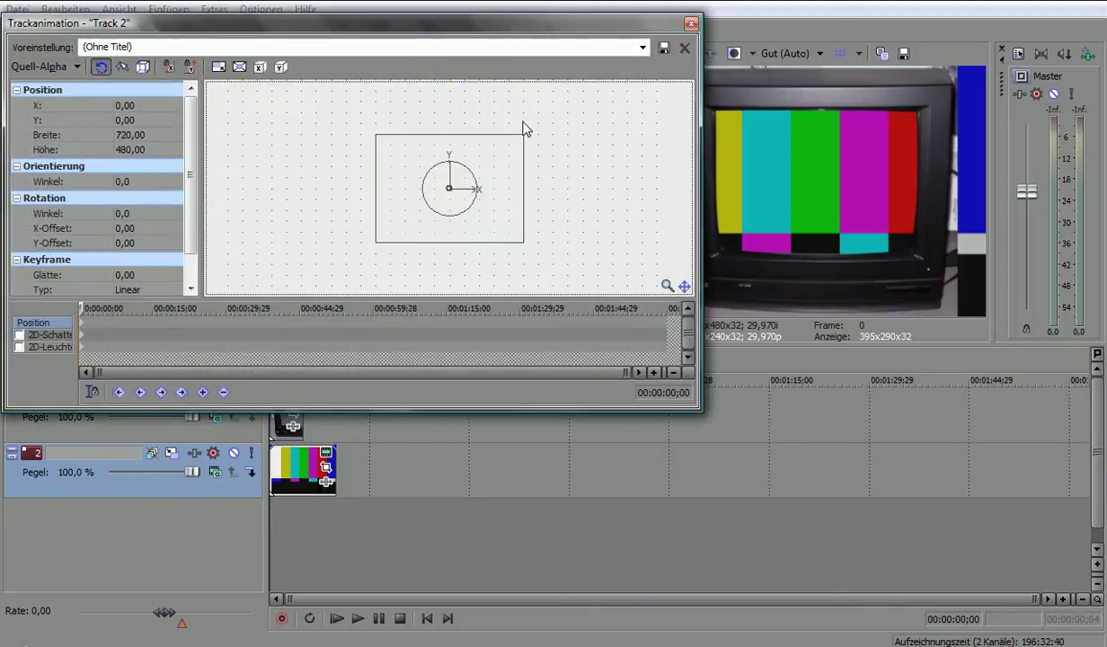
left_click_drag(523, 135, 458, 178)
left_click_drag(416, 216, 458, 200)
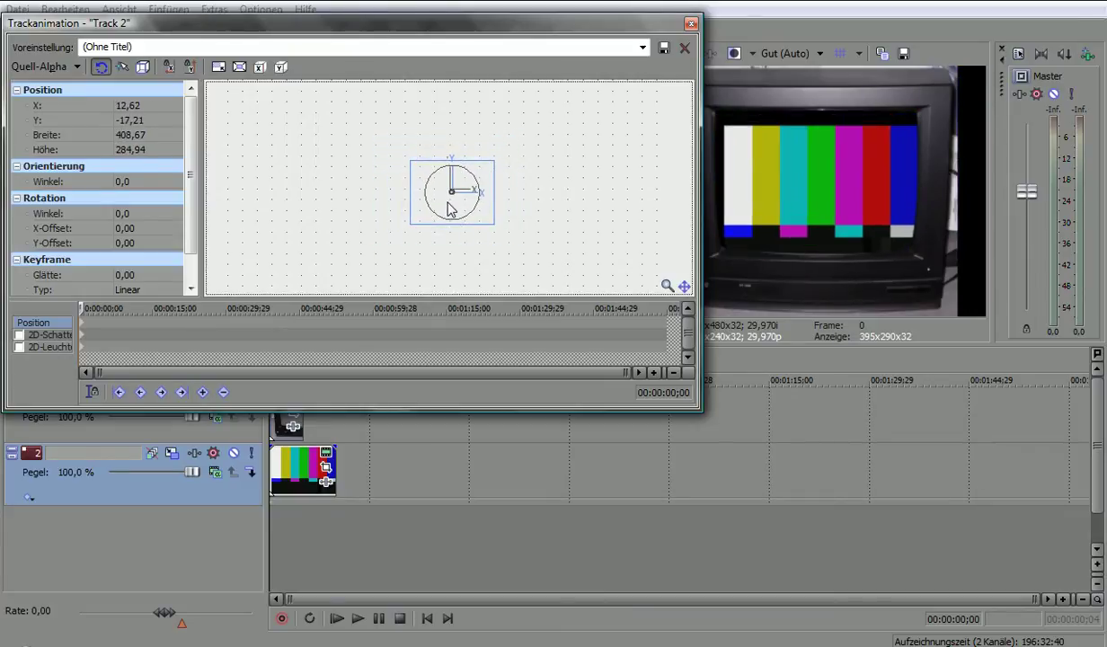
mouse_move(491, 162)
left_mouse_down()
mouse_move(483, 151)
mouse_move(491, 144)
left_mouse_up()
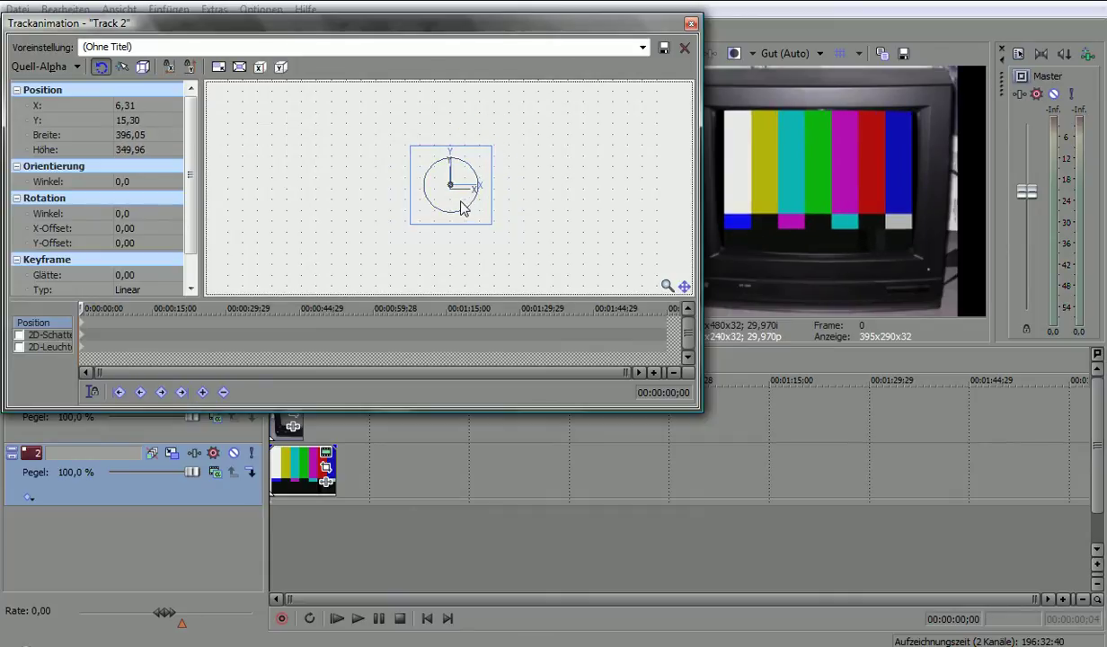
left_click_drag(459, 203, 403, 235)
left_click_drag(439, 233, 440, 238)
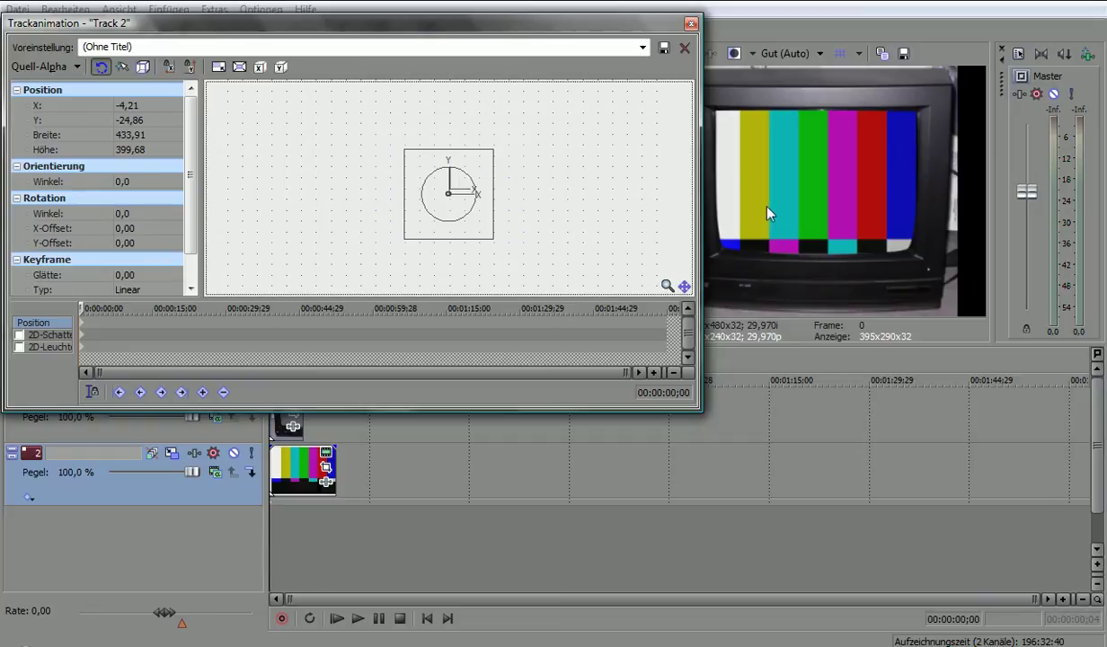
- Widen track 2 to about 463 × 400 at about X 23, Y -25 and close Trackanimation
left_click_drag(469, 231, 501, 240)
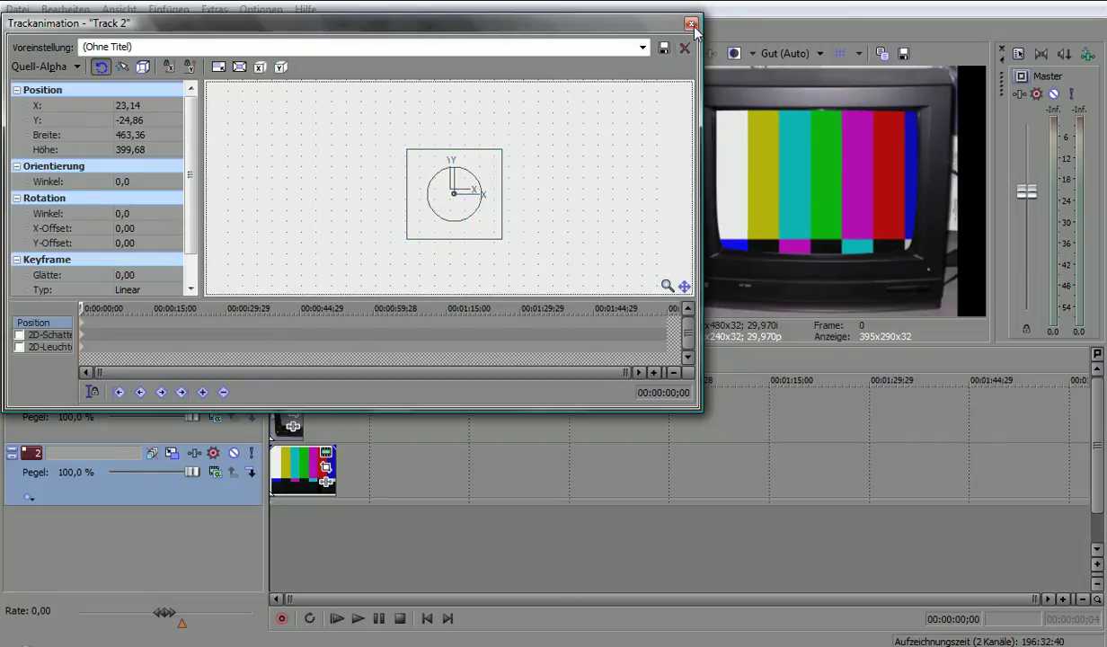
left_click(691, 26)
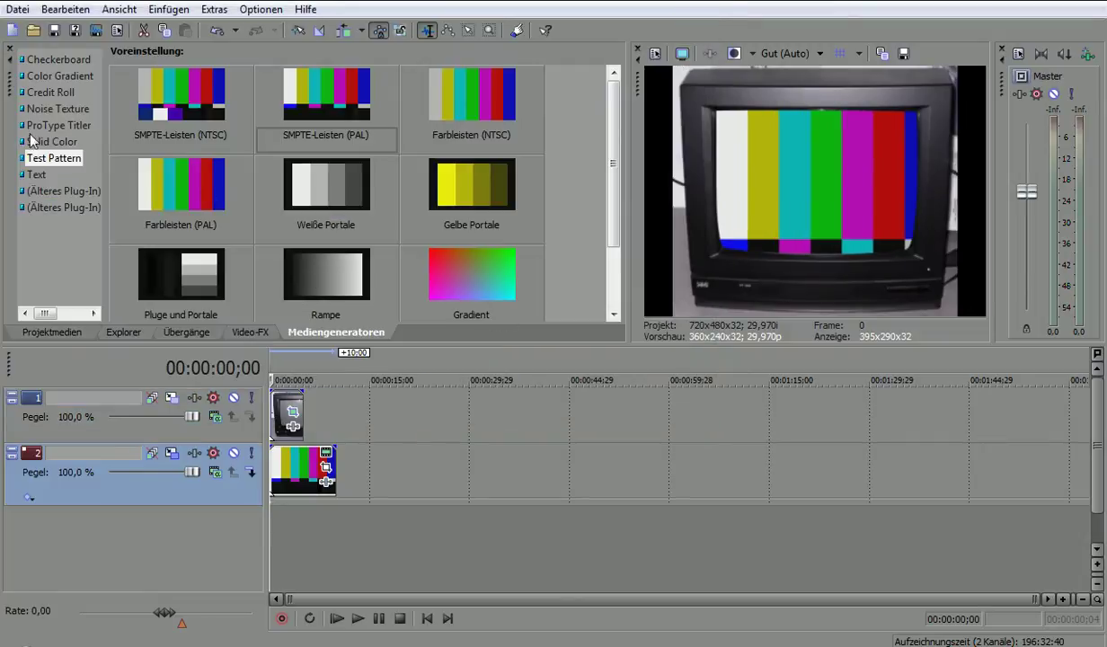
- Apply the TV Simulator effect's TV-Look preset to the test pattern event and briefly play it back
left_click(252, 332)
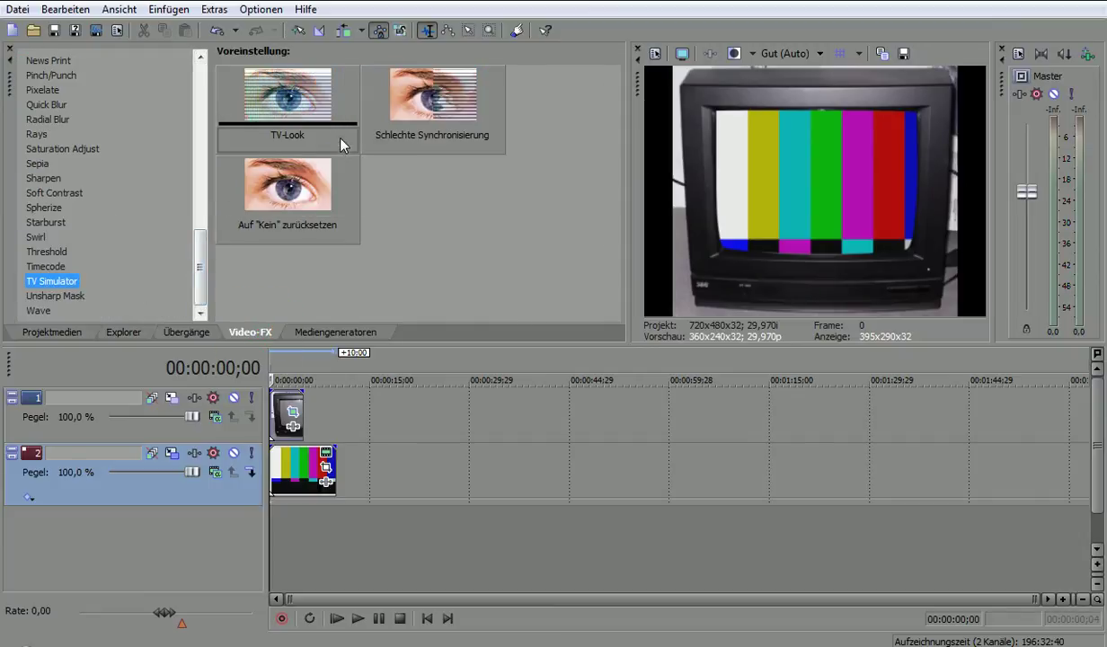
left_click_drag(303, 110, 298, 472)
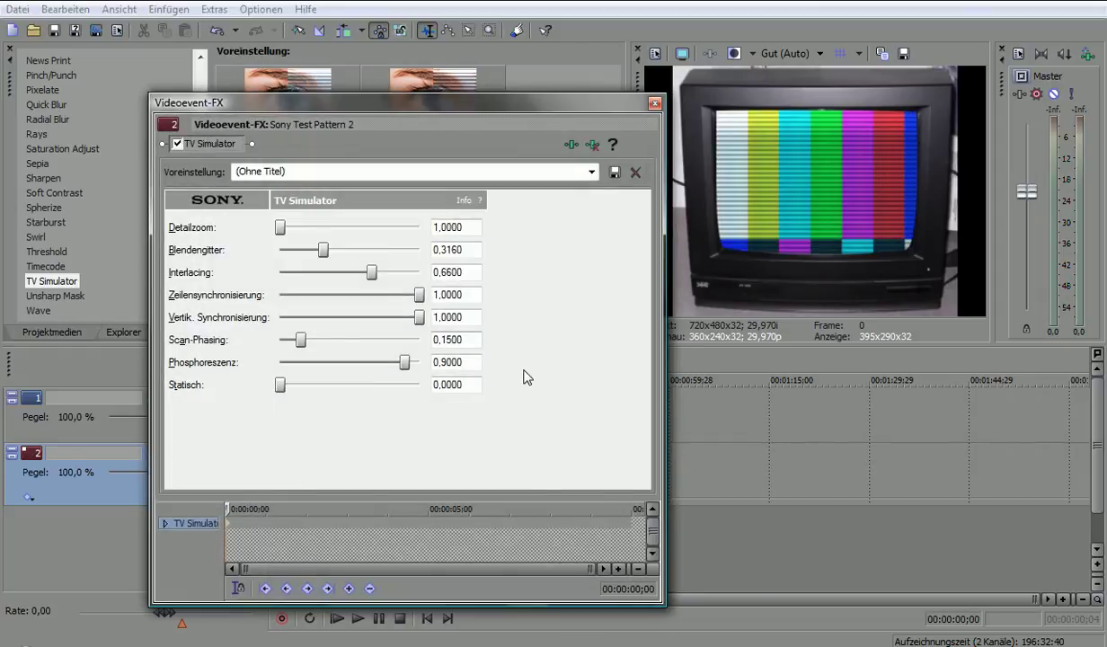
left_click(358, 619)
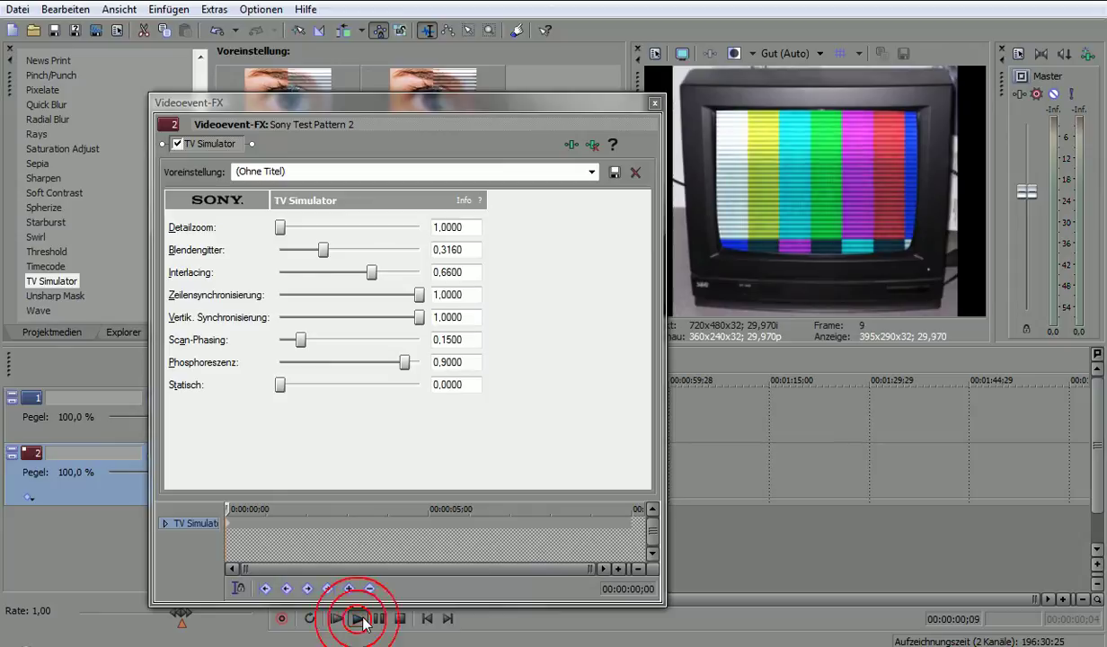
left_click(376, 618)
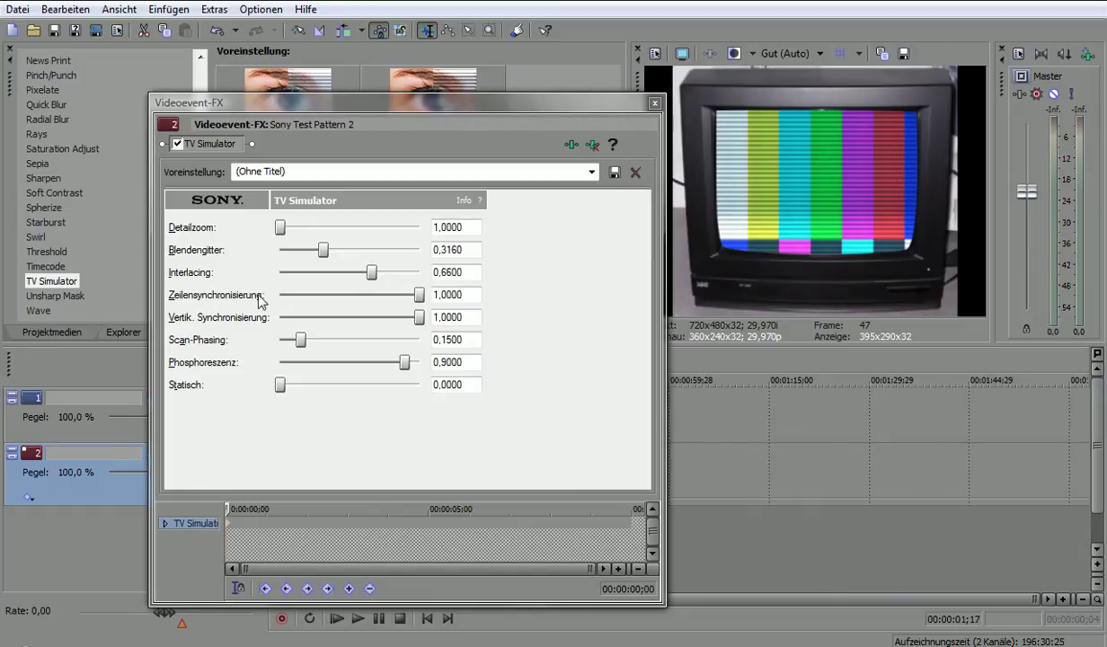
- Set the TV Simulator's Zeilensynchronisierung to 0, Scan-Phasing to 1, Blendengitter to 0,3720 and Statisch to 1, and close the effect window
left_click_drag(418, 296, 243, 289)
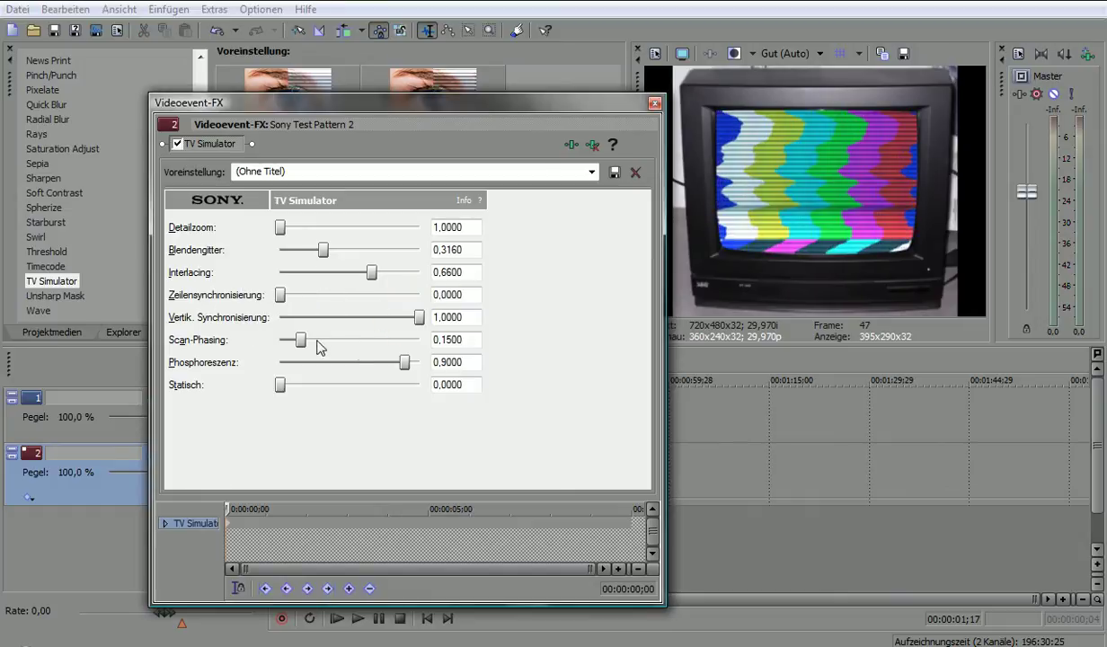
left_click_drag(299, 342, 456, 336)
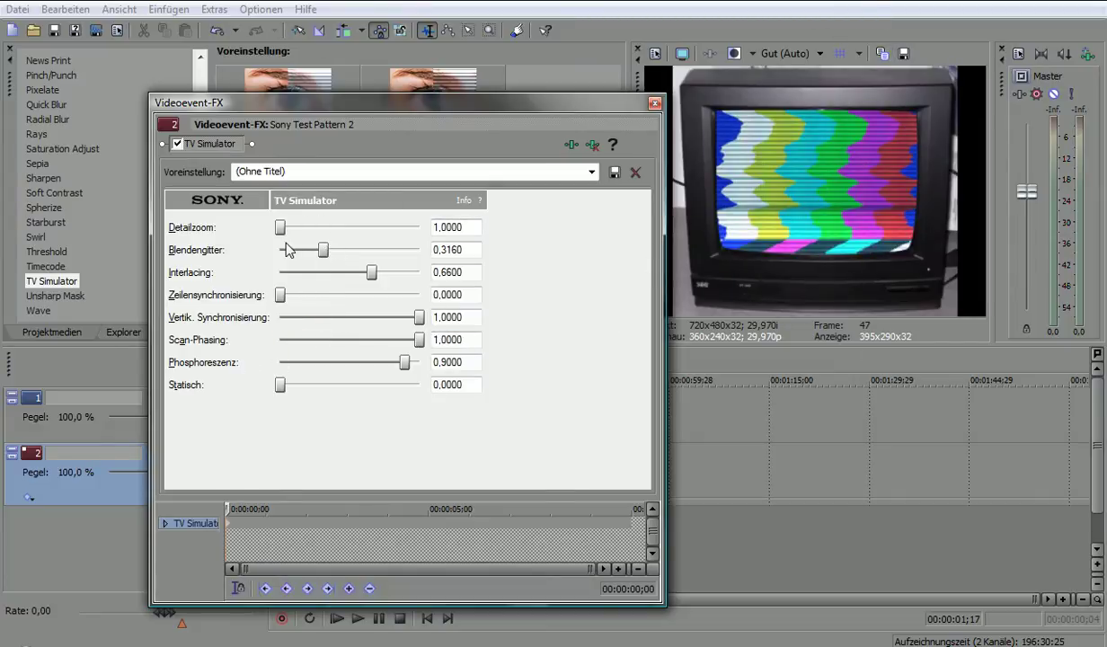
mouse_move(332, 252)
left_mouse_down()
mouse_move(487, 247)
mouse_move(333, 249)
left_mouse_up()
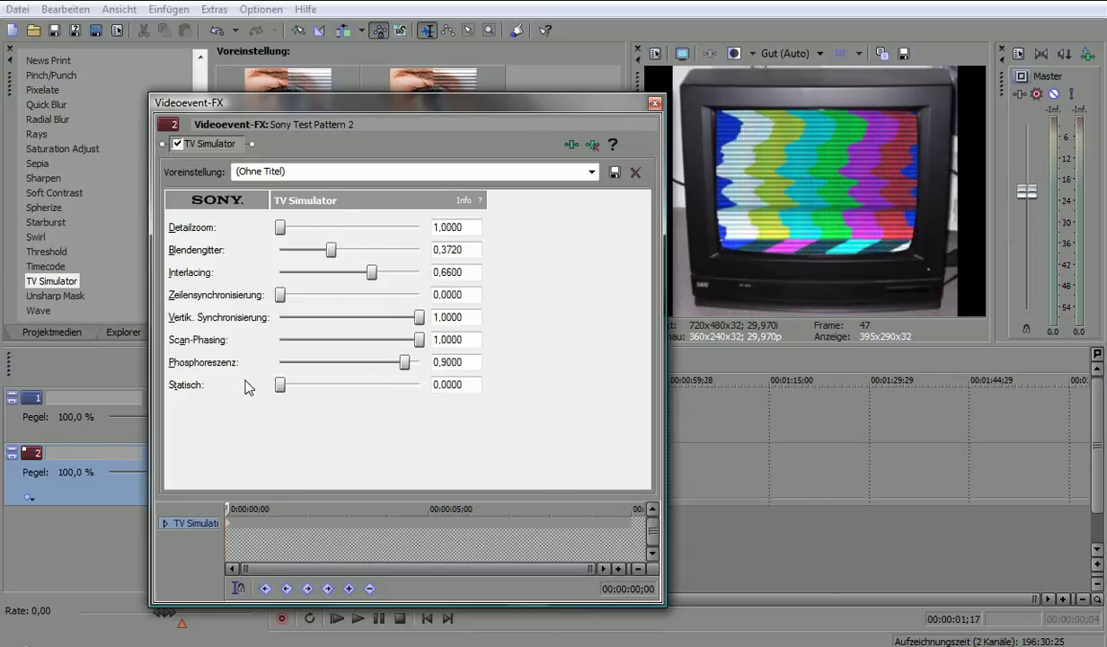
left_click_drag(280, 385, 520, 391)
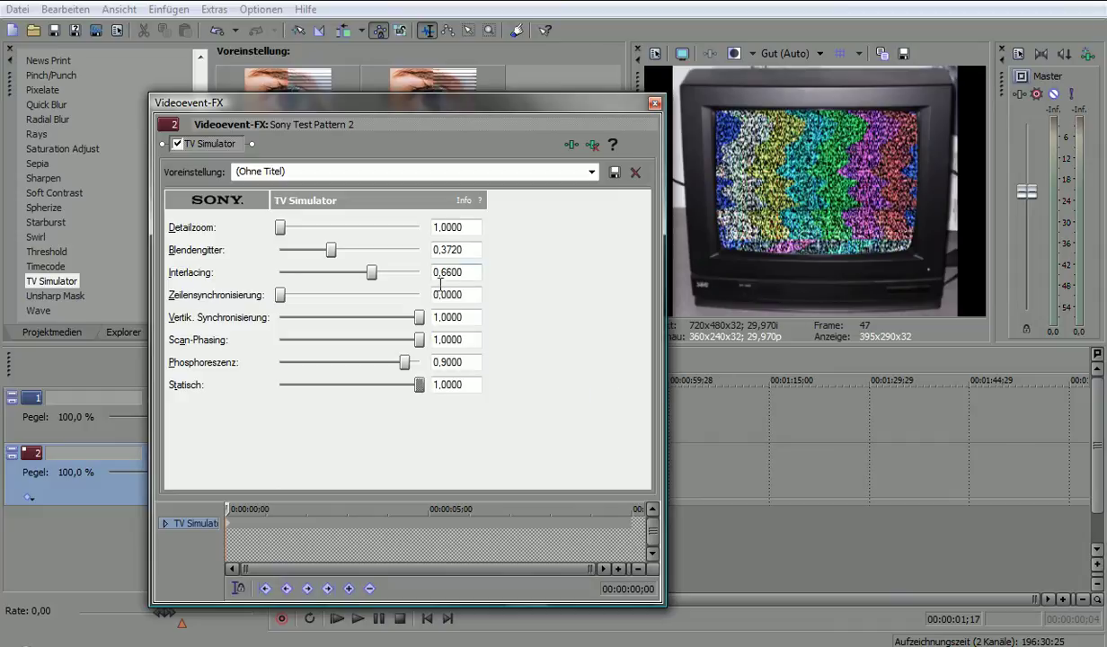
left_click(654, 106)
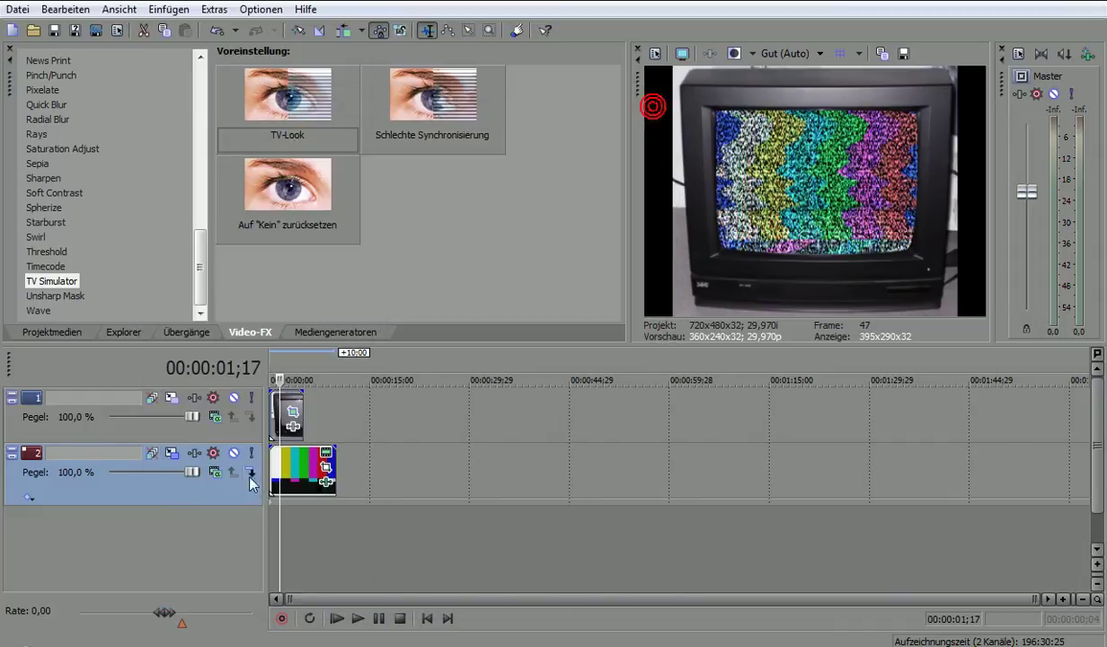
- Resize track 2 with Trackanimation to about 476 × 296 at about X 29, Y 27 and close the window
left_click(171, 454)
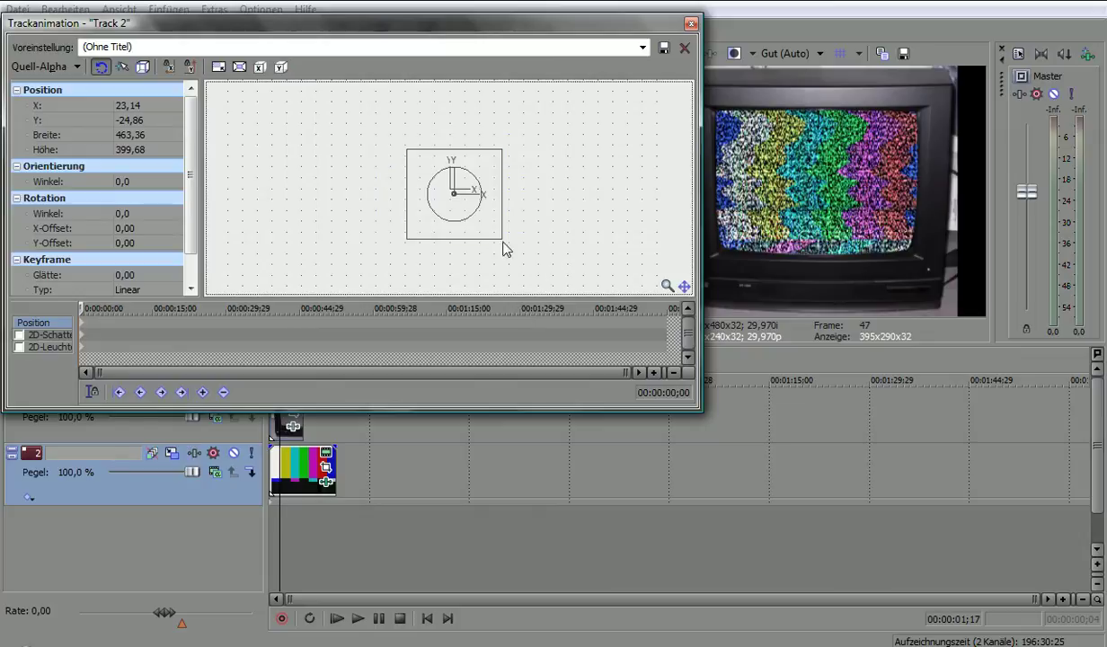
left_click_drag(502, 243, 505, 217)
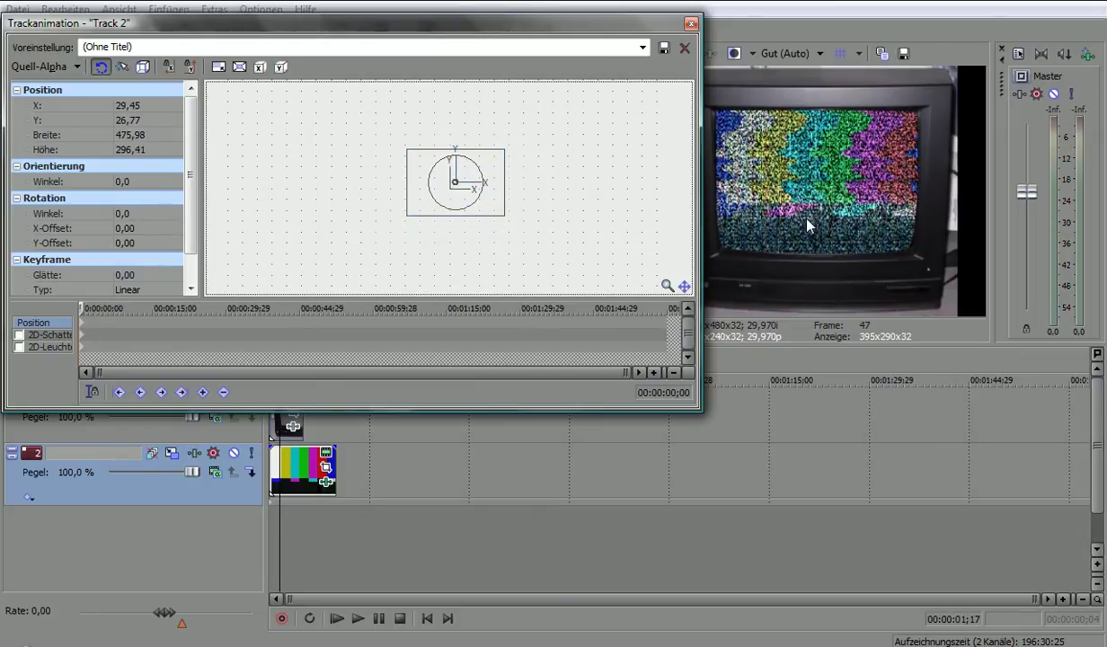
left_click(691, 24)
- Play the project from the start to check the distorted TV picture, pausing at about two seconds
left_click(427, 619)
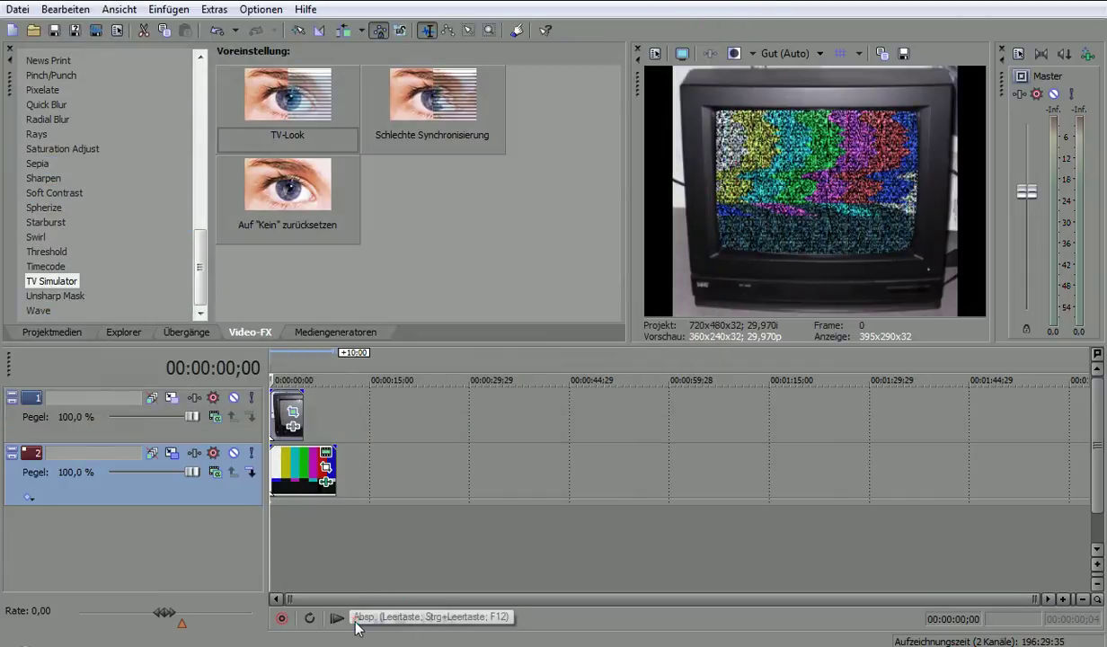
left_click(360, 619)
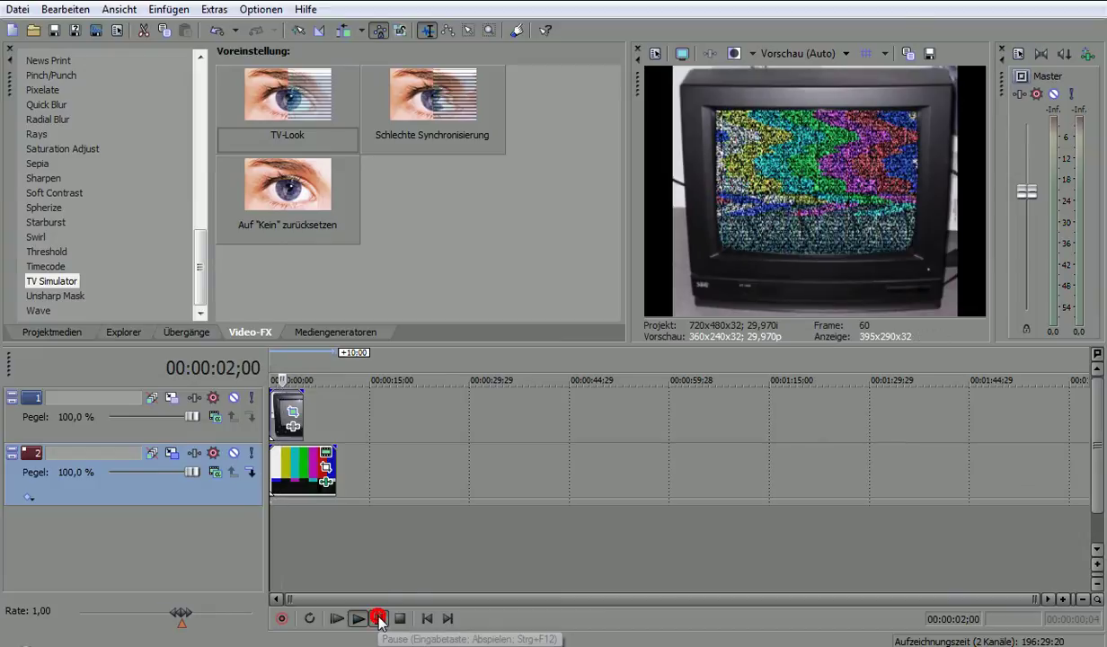
left_click(379, 618)
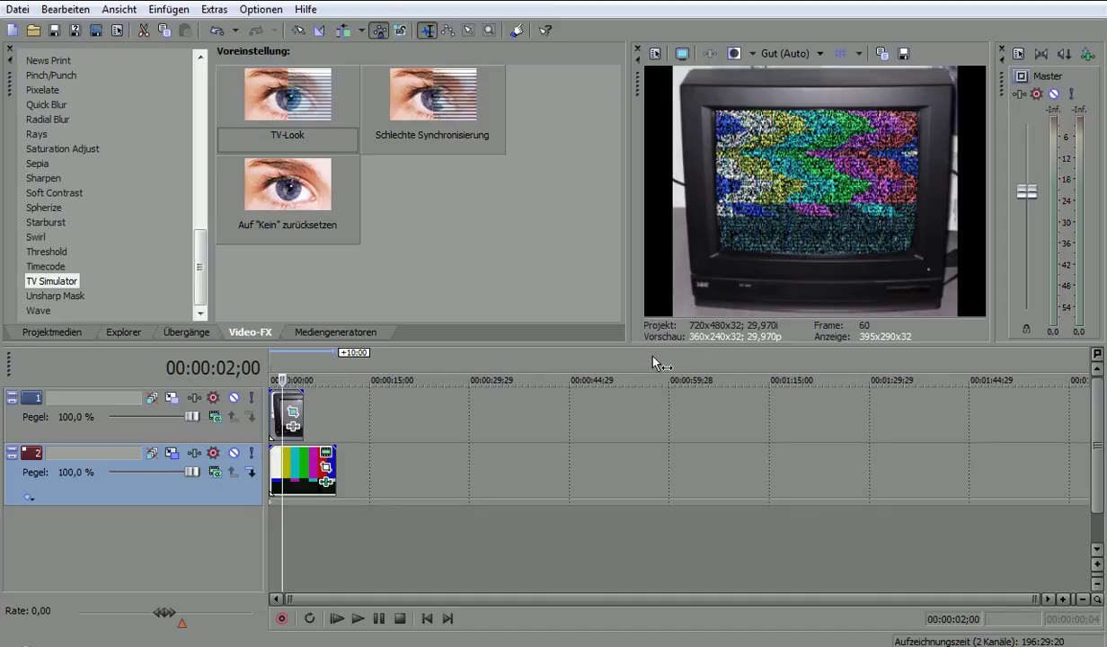
- Apply the Deform effect's Kurve unten preset to the test pattern event on track 2
scroll(198, 260, "up", 15)
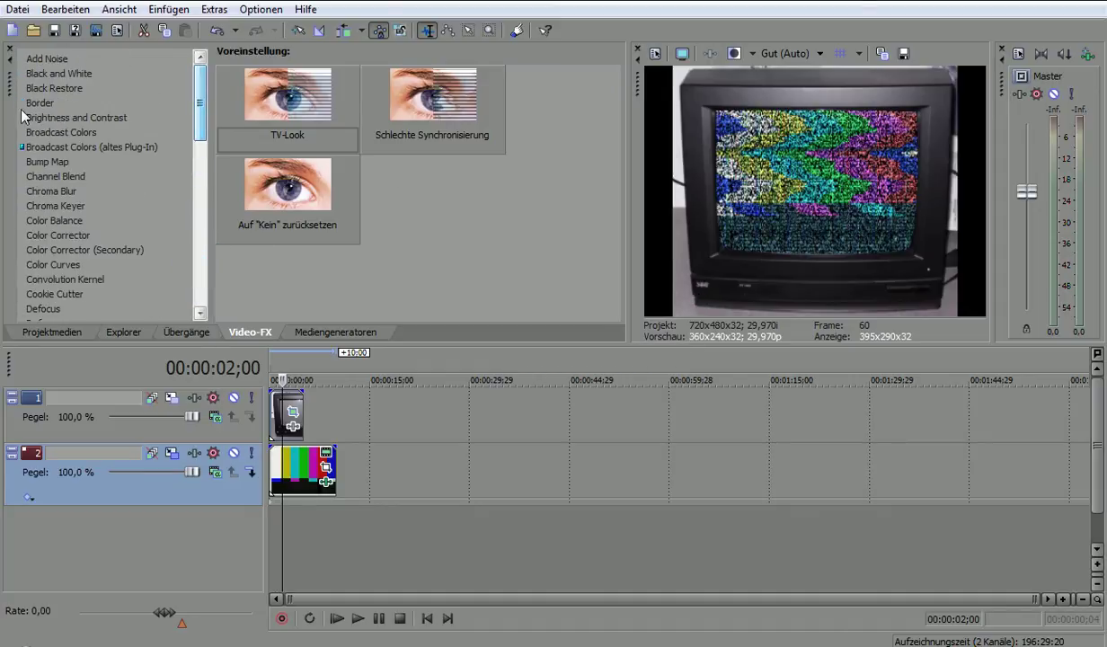
scroll(94, 202, "down", 3)
left_click(101, 214)
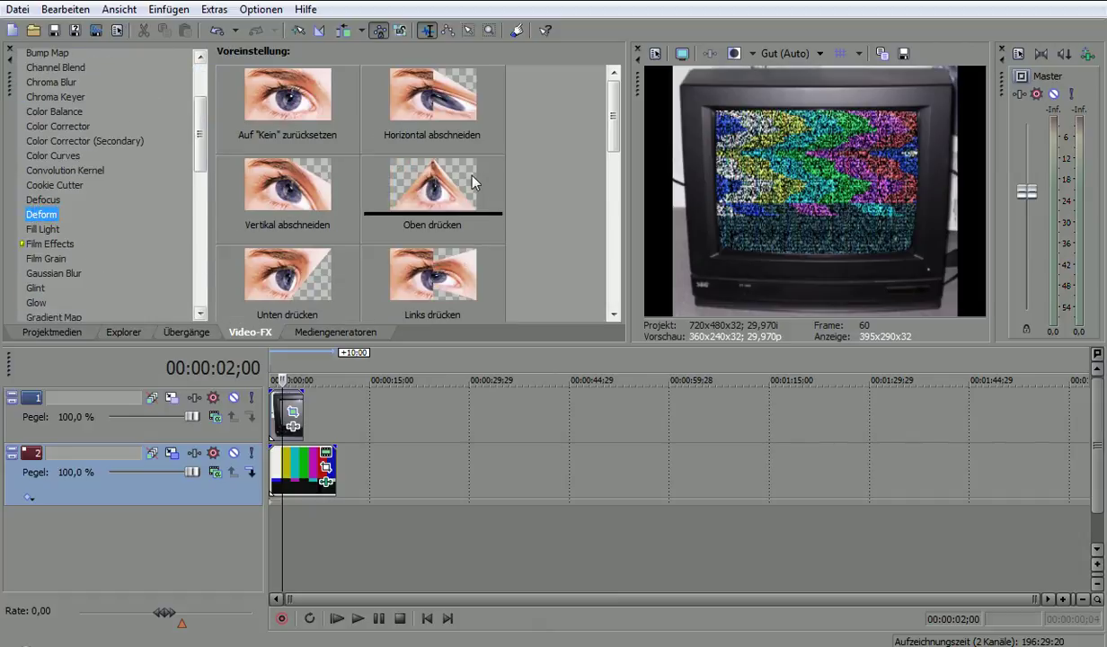
scroll(431, 180, "down", 4)
left_click_drag(612, 109, 585, 167)
left_click_drag(287, 270, 296, 469)
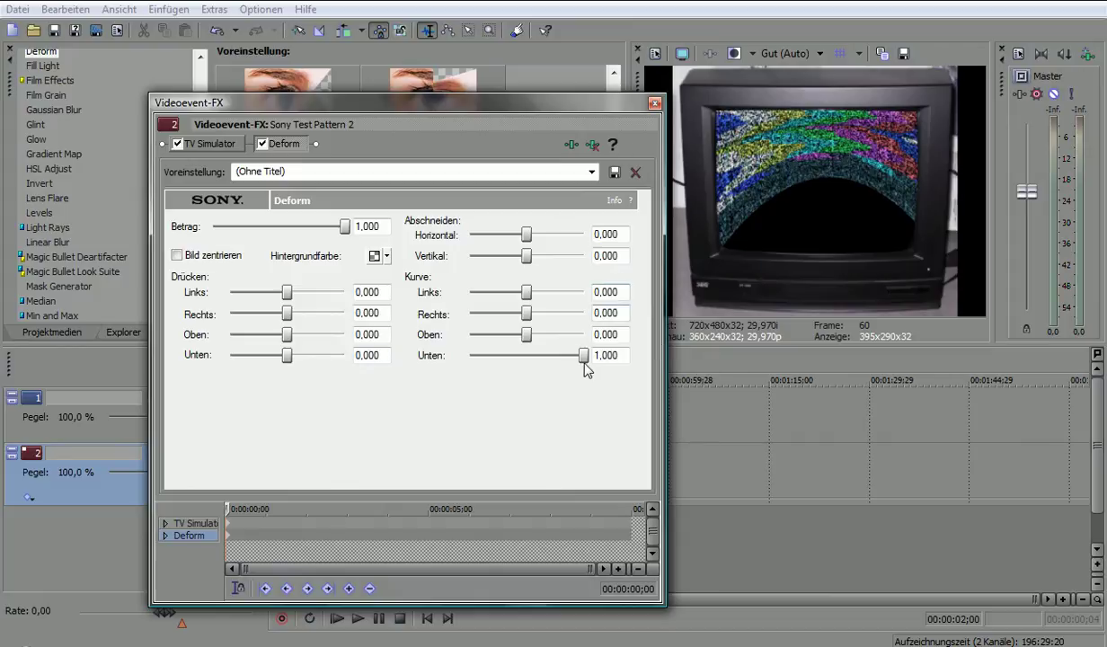
- Set the Deform curve values to Links -0,053, Rechts 0,053, Oben 0,038 and Unten -0,008, and close the effect window
mouse_move(585, 357)
left_mouse_down()
mouse_move(511, 360)
mouse_move(527, 368)
mouse_move(536, 343)
mouse_move(526, 293)
left_mouse_up()
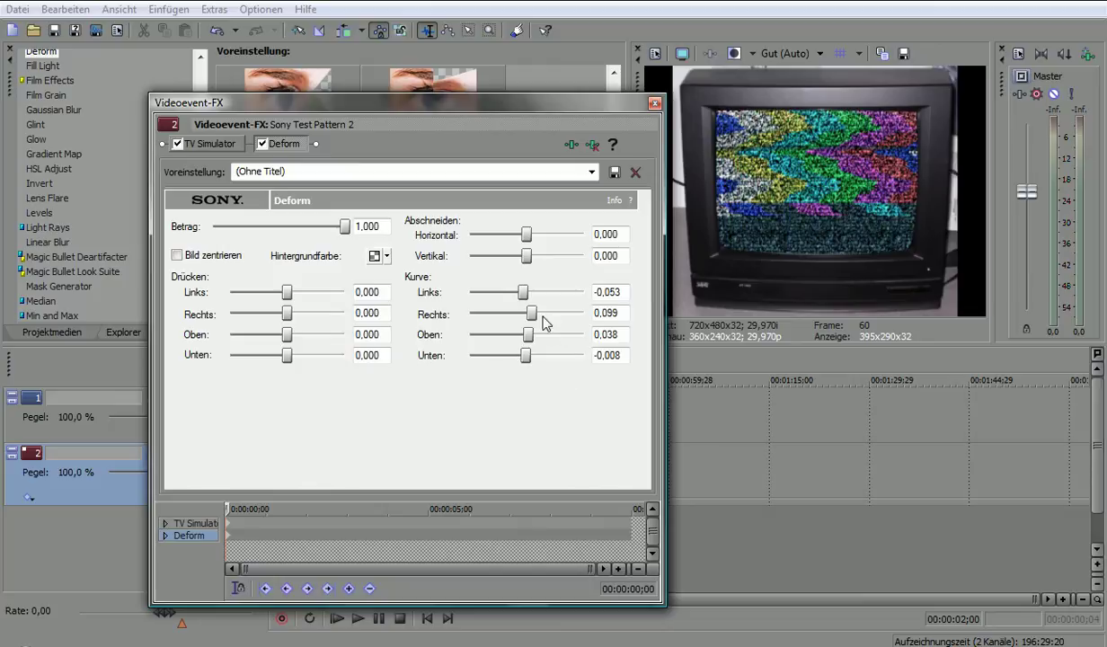
left_click_drag(534, 315, 531, 314)
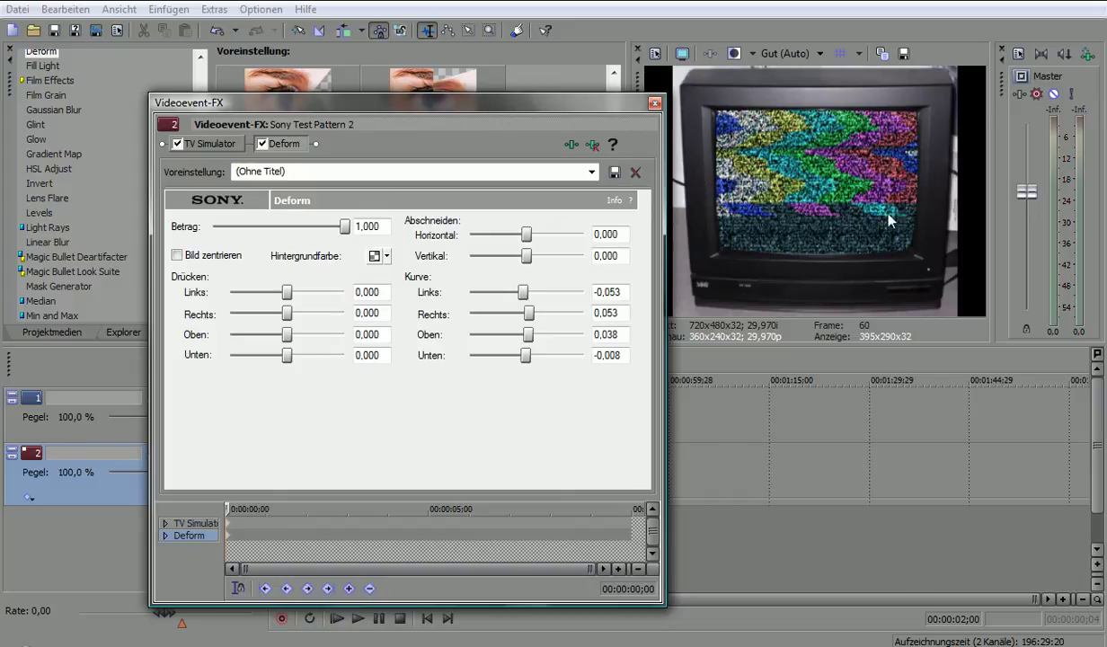
left_click(655, 105)
- Play the finished TV effect from the beginning several times and return to the project start
left_click(427, 619)
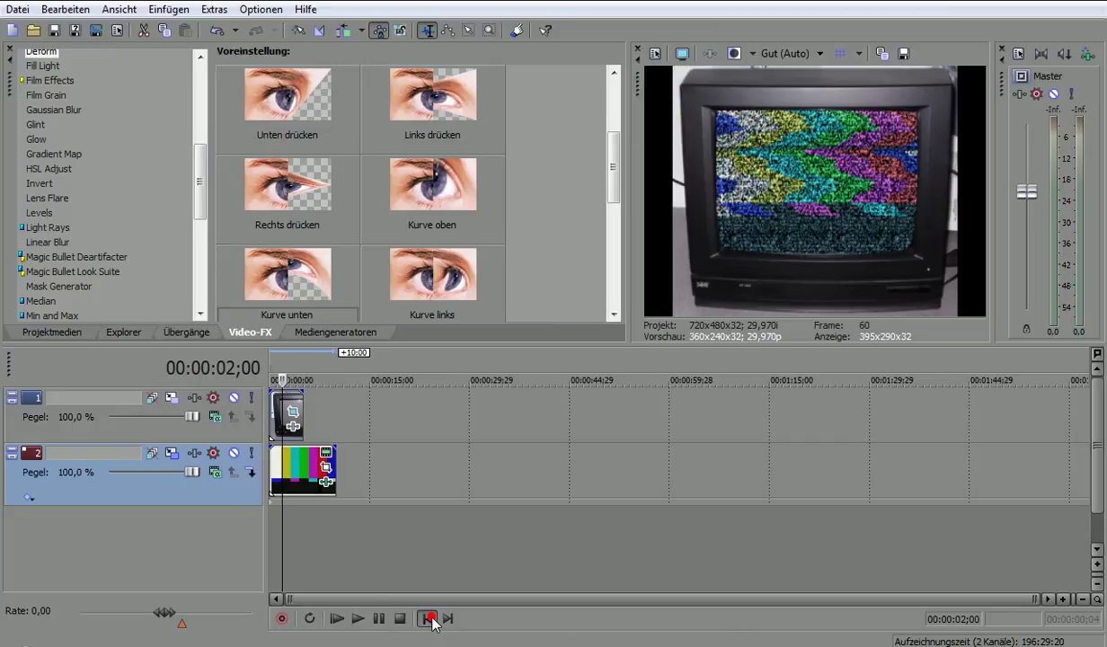
left_click(356, 618)
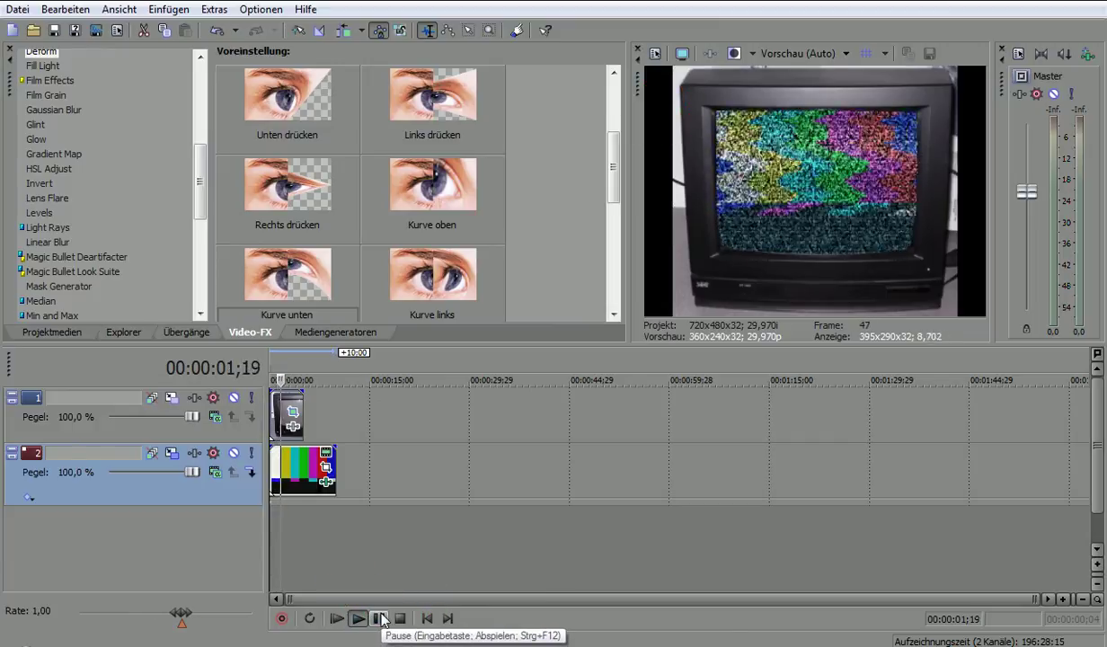
left_click(400, 618)
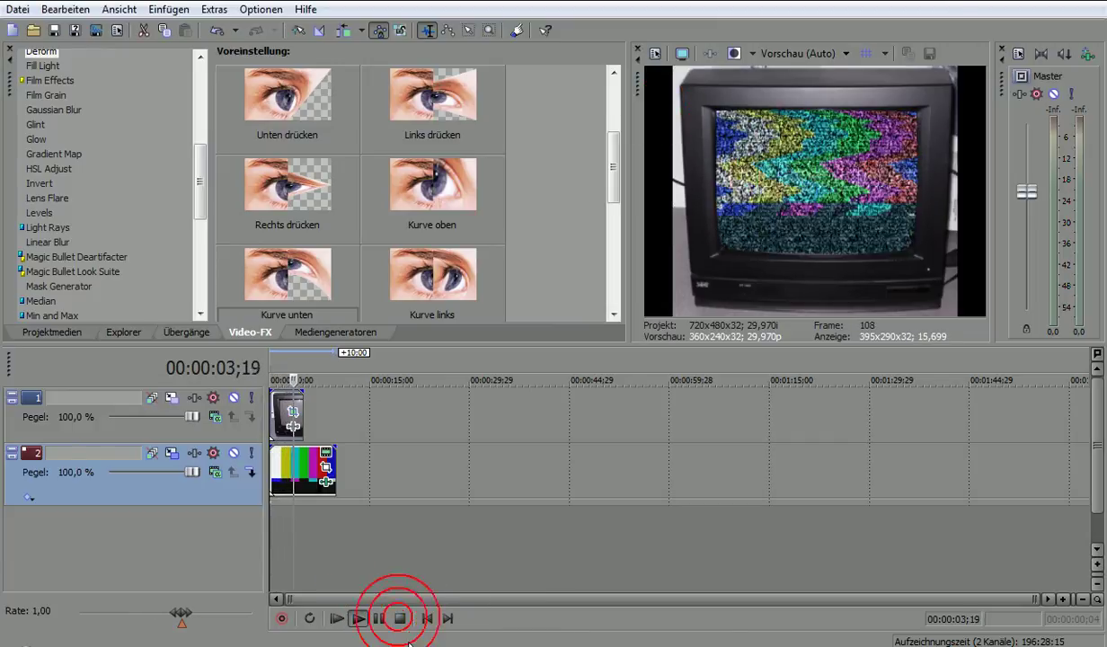
left_click(427, 618)
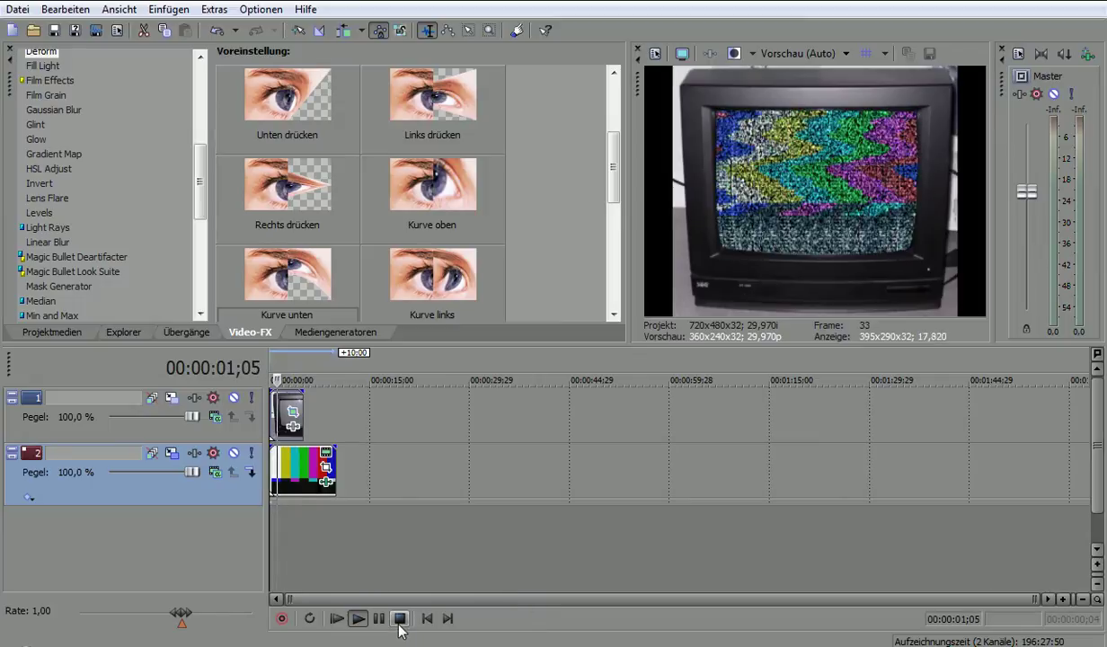
left_click(400, 618)
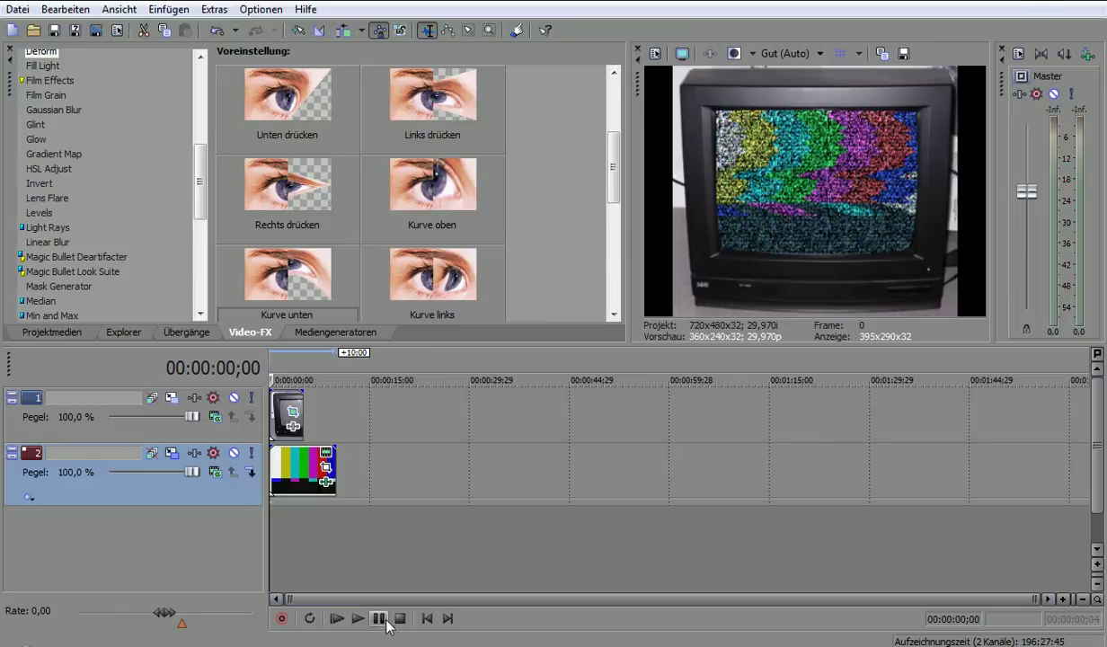
left_click(427, 619)
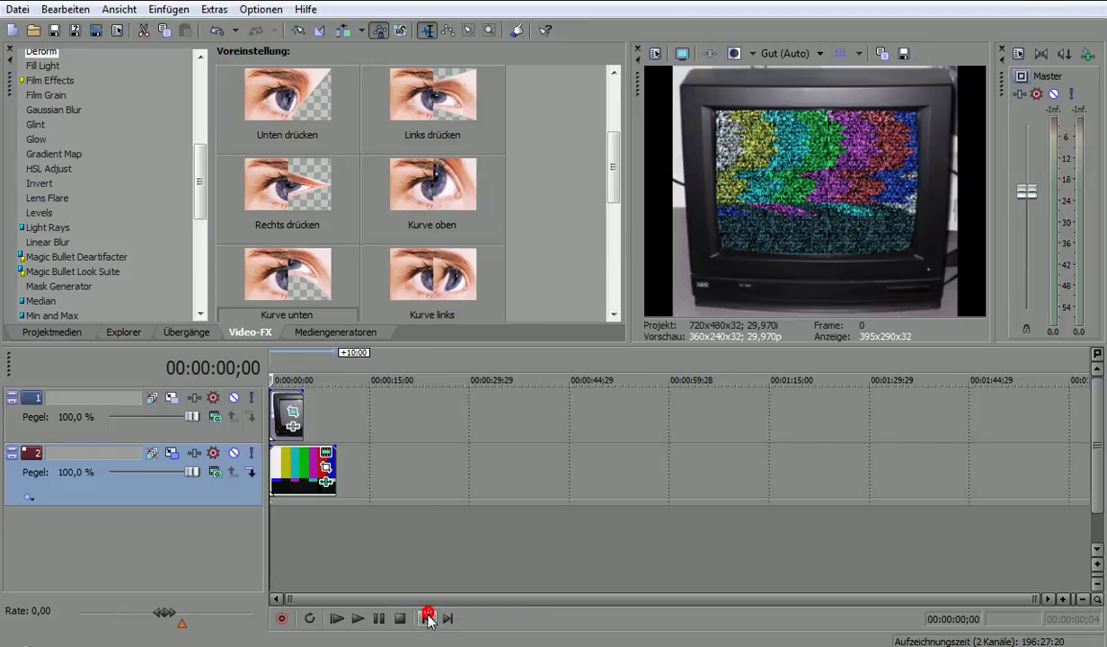